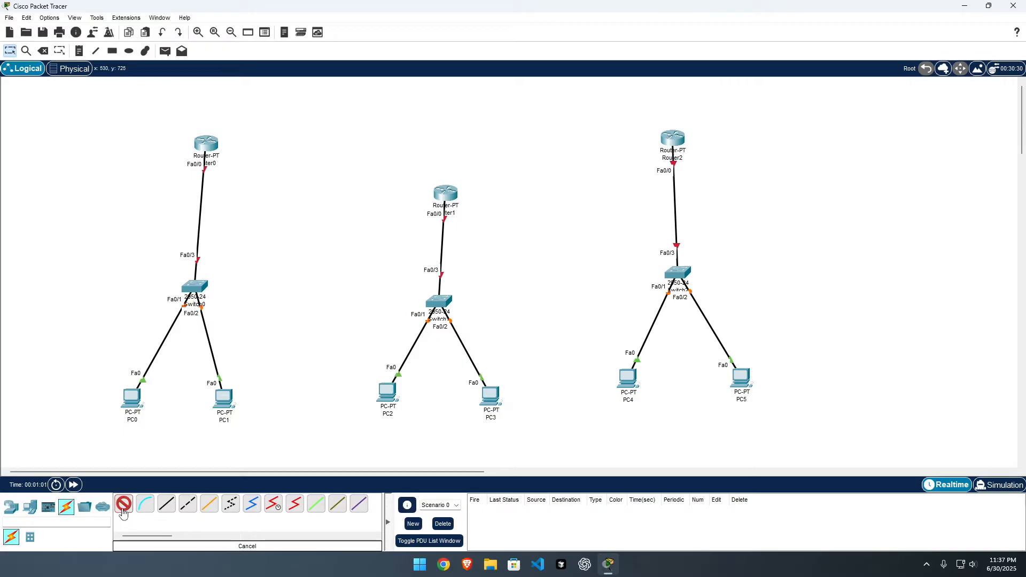
# - Link Router0 to Router1 and Router1 to Router2 using automatically chosen connections
pyautogui.click(123, 505)
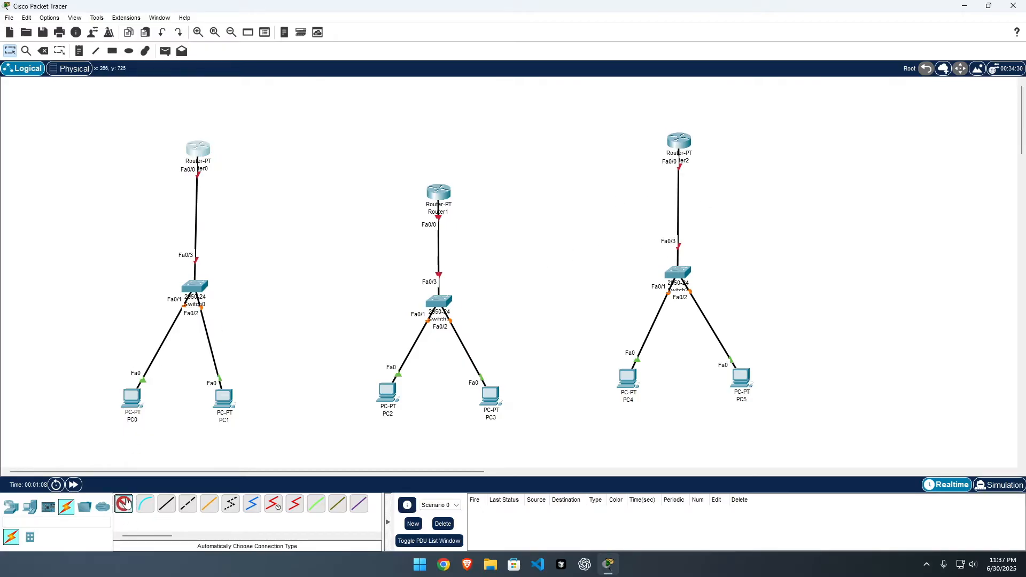
pyautogui.click(197, 160)
pyautogui.click(439, 192)
pyautogui.click(439, 192)
pyautogui.click(124, 505)
pyautogui.click(439, 193)
pyautogui.click(679, 142)
# - Label the three LANs beneath their PCs with notes reading 192.168.1.0, 192.168.2.0 and 192.168.3.0
pyautogui.click(79, 50)
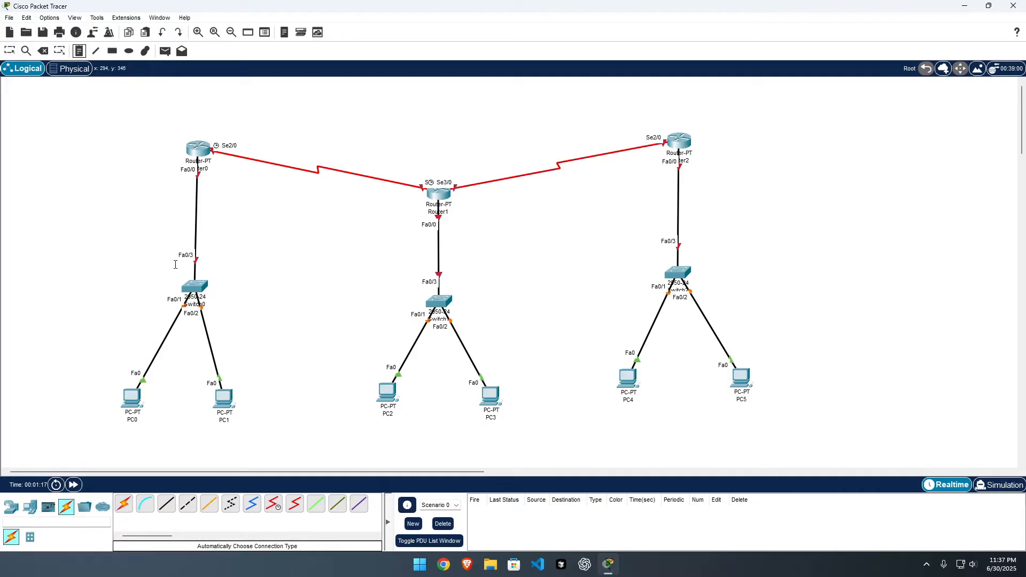
pyautogui.click(160, 432)
pyautogui.write('192.168.1.0')
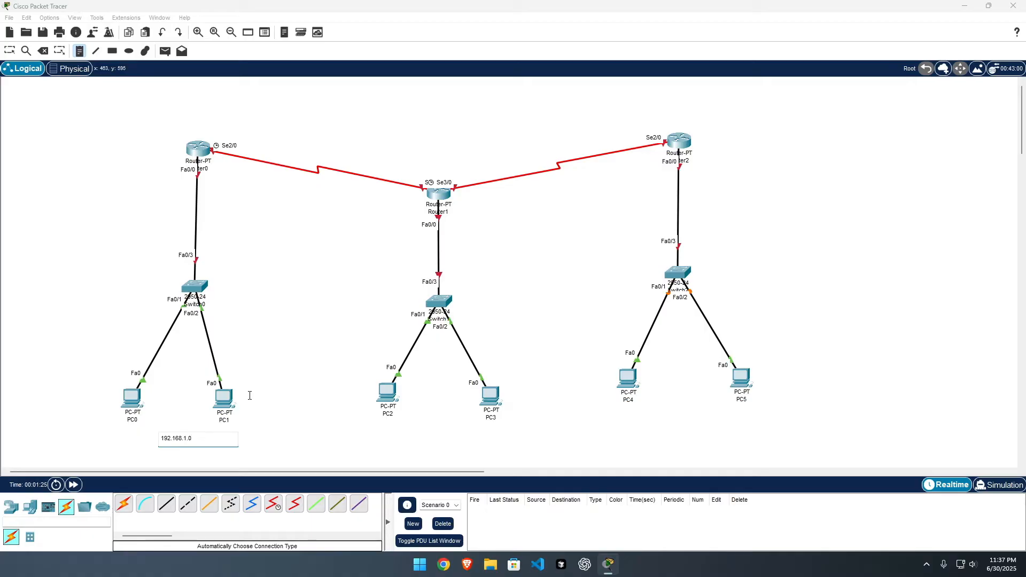
pyautogui.click(408, 437)
pyautogui.write('192.168')
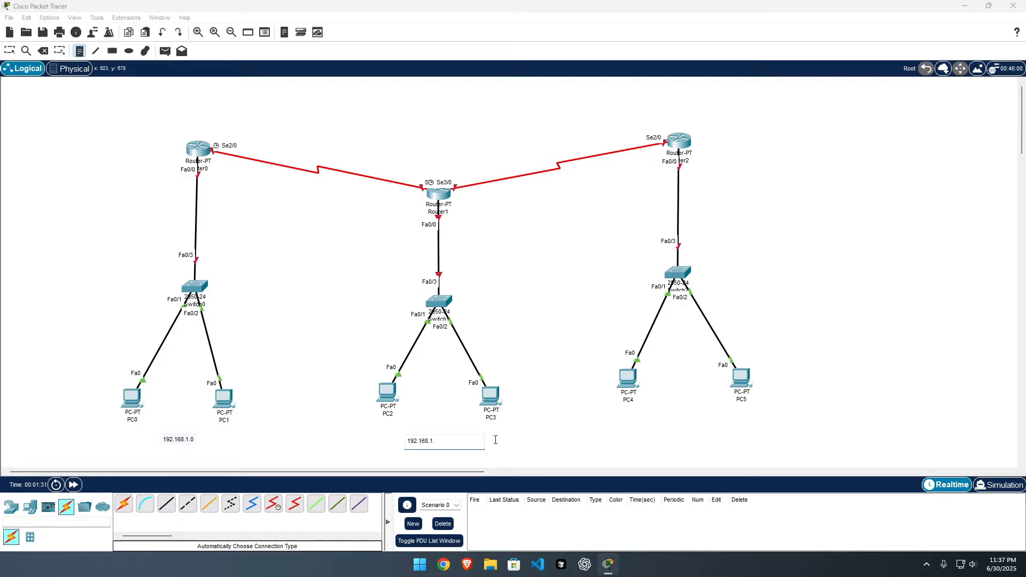
pyautogui.write('.2.0')
pyautogui.click(652, 437)
pyautogui.write('192.168.3.0')
# - Label the Router0–Router1 link 10.0.0.0 and the Router1–Router2 link 11.0.0.0 with notes above the cables
pyautogui.click(301, 148)
pyautogui.write('10.0.0.0')
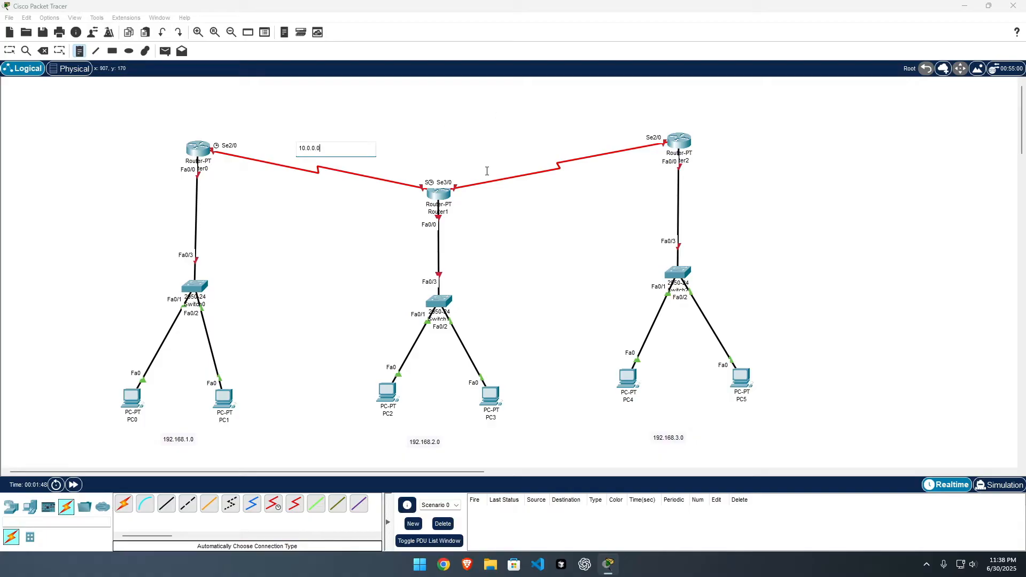
pyautogui.click(507, 138)
pyautogui.write('11.0.0.0')
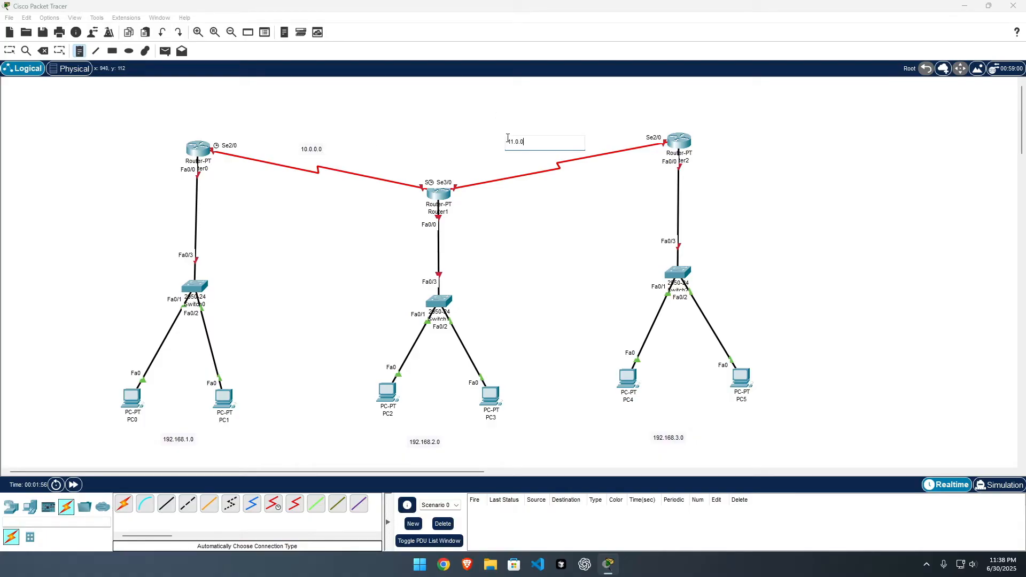
# - Reposition the 10.0.0.0 and 11.0.0.0 labels above their links and shift PC1 slightly away from PC0
pyautogui.click(10, 50)
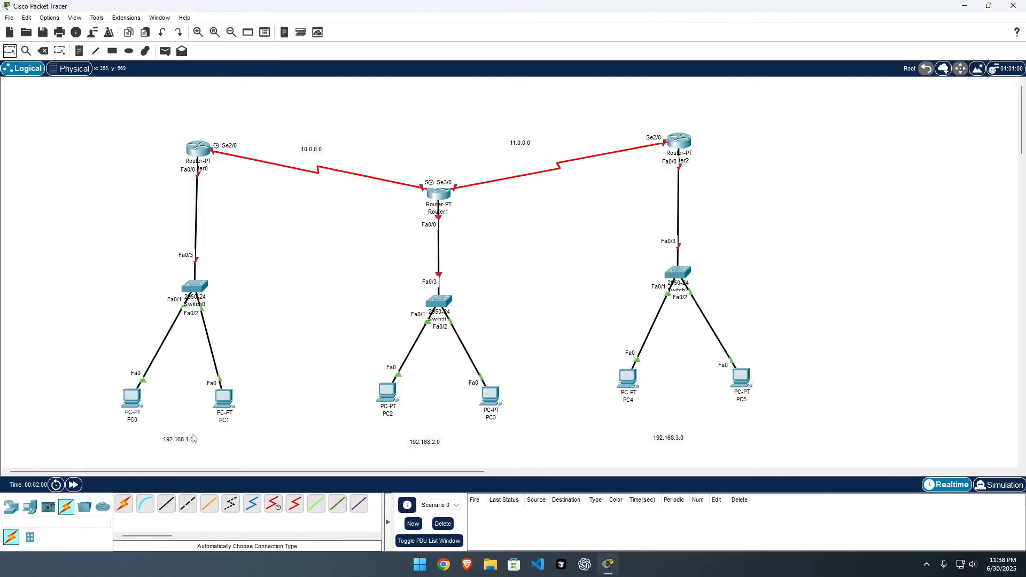
pyautogui.moveTo(312, 150); pyautogui.dragTo(311, 144)
pyautogui.moveTo(521, 146); pyautogui.dragTo(532, 144)
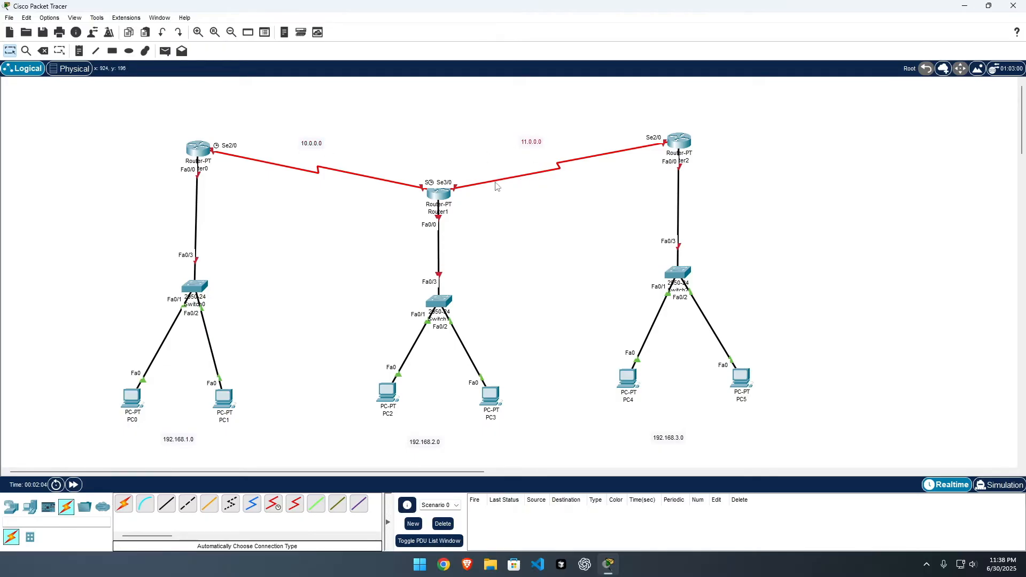
pyautogui.moveTo(214, 419); pyautogui.dragTo(221, 425)
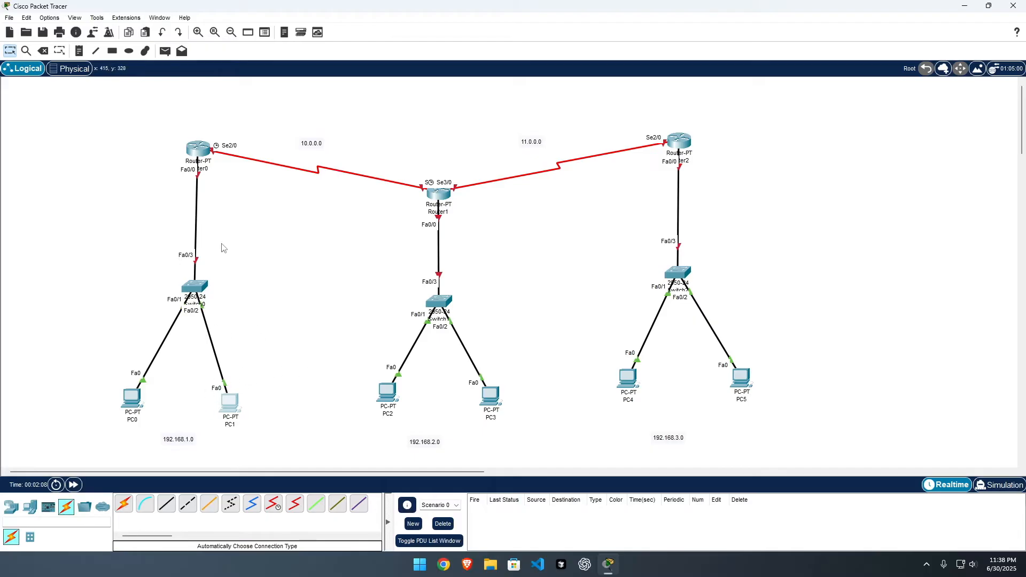
pyautogui.moveTo(238, 411); pyautogui.dragTo(239, 406)
# - Configure Router0's FastEthernet0/0 with IP 192.168.1.1 and mask 255.255.255.0, and turn the port on
pyautogui.click(198, 156)
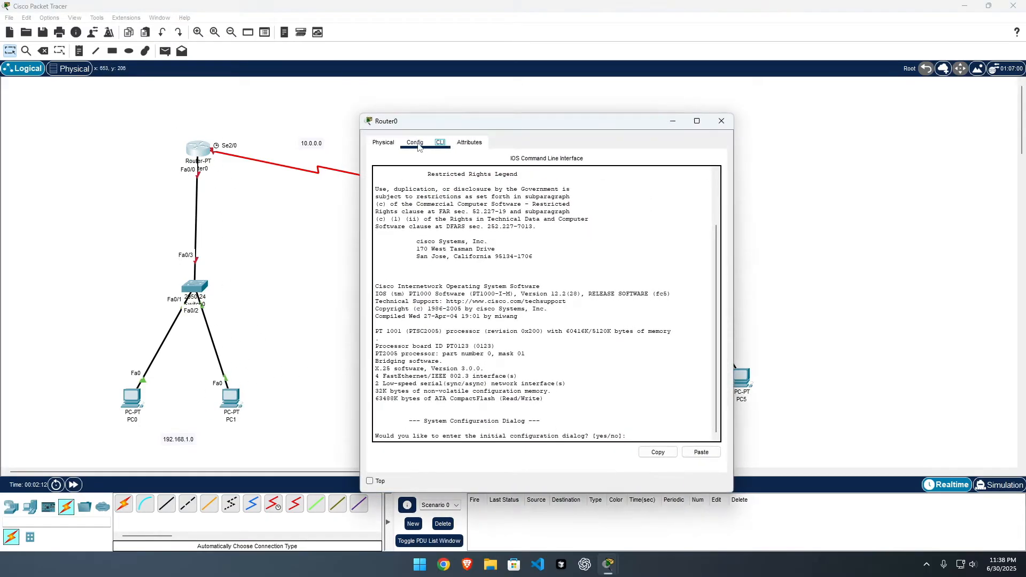
pyautogui.click(415, 143)
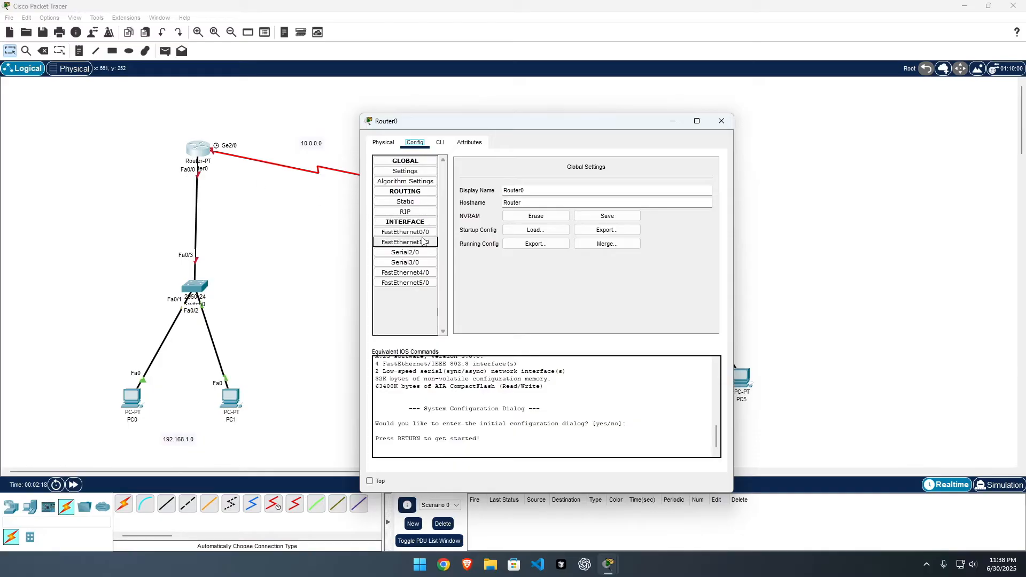
pyautogui.click(404, 232)
pyautogui.click(629, 232)
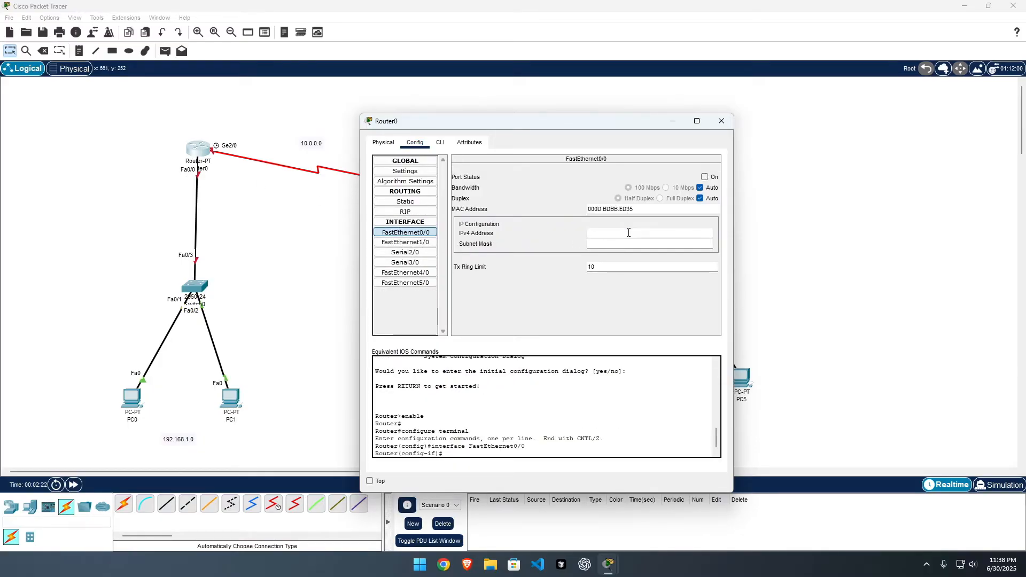
pyautogui.write('192.168.1.1')
pyautogui.click(623, 244)
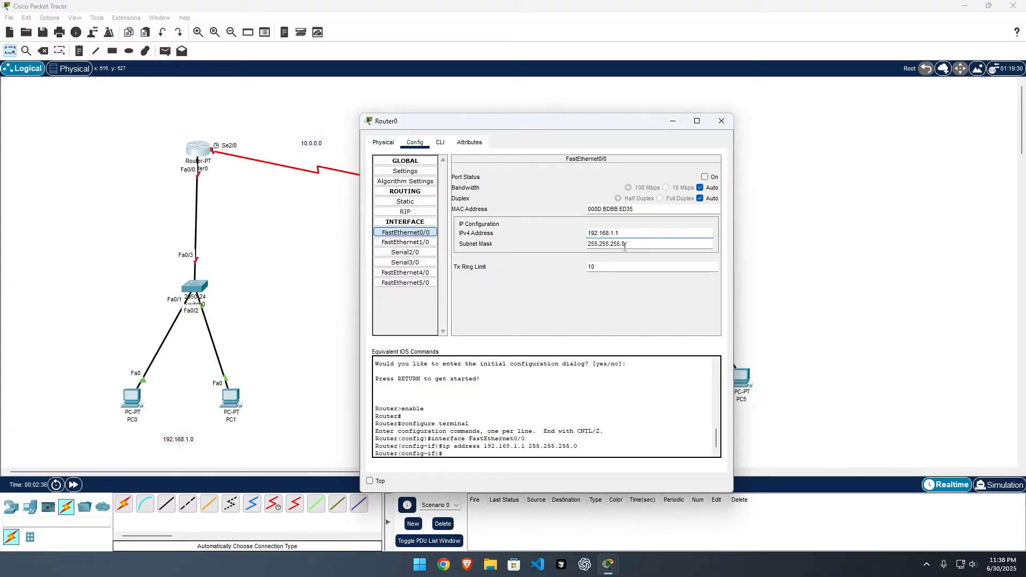
pyautogui.click(704, 177)
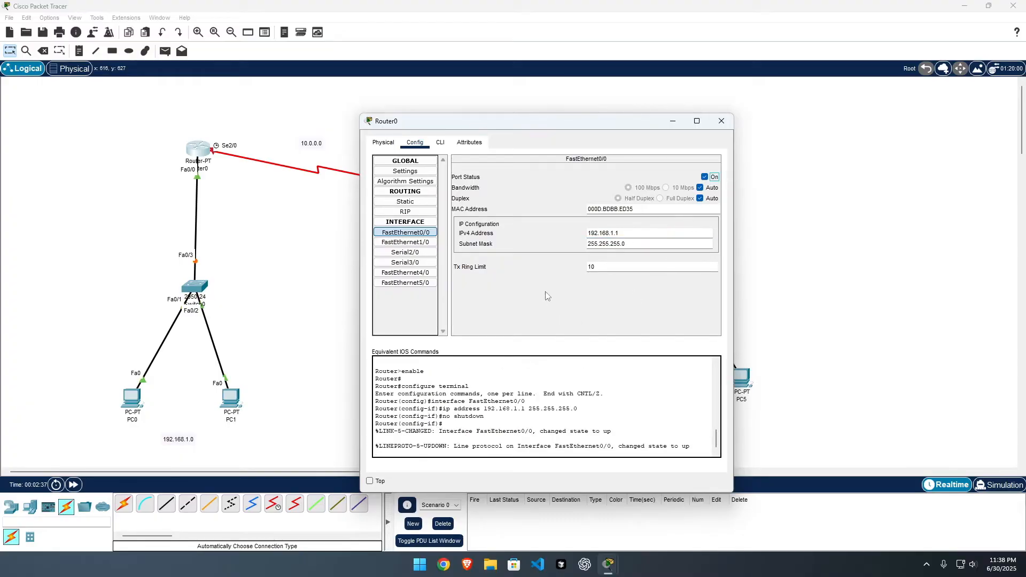
pyautogui.click(722, 122)
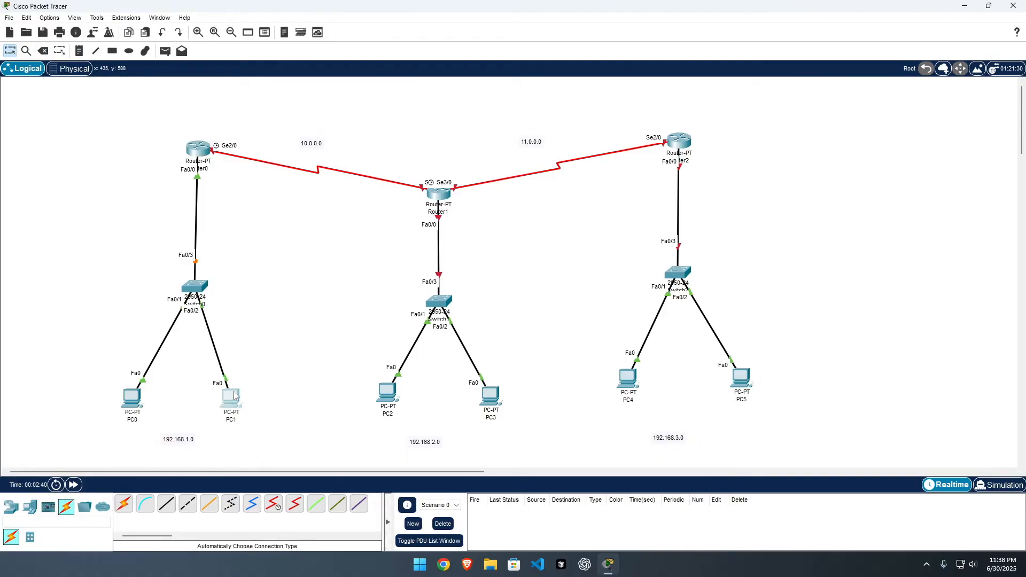
# - Give PC0 the static IP 192.168.1.2, mask 255.255.255.0 and default gateway 192.168.1.1
pyautogui.moveTo(234, 396); pyautogui.dragTo(238, 399)
pyautogui.click(138, 401)
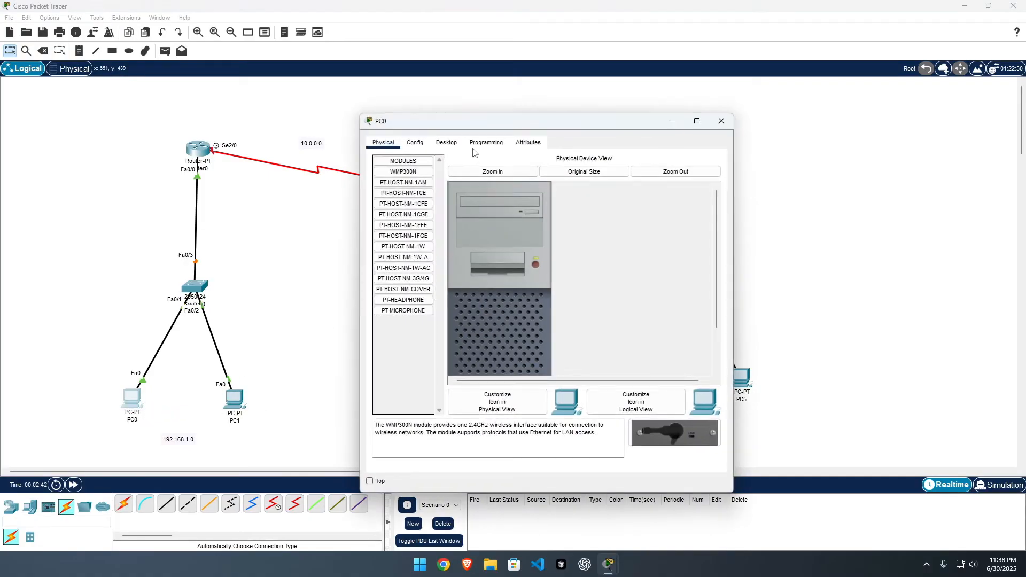
pyautogui.click(446, 142)
pyautogui.click(398, 184)
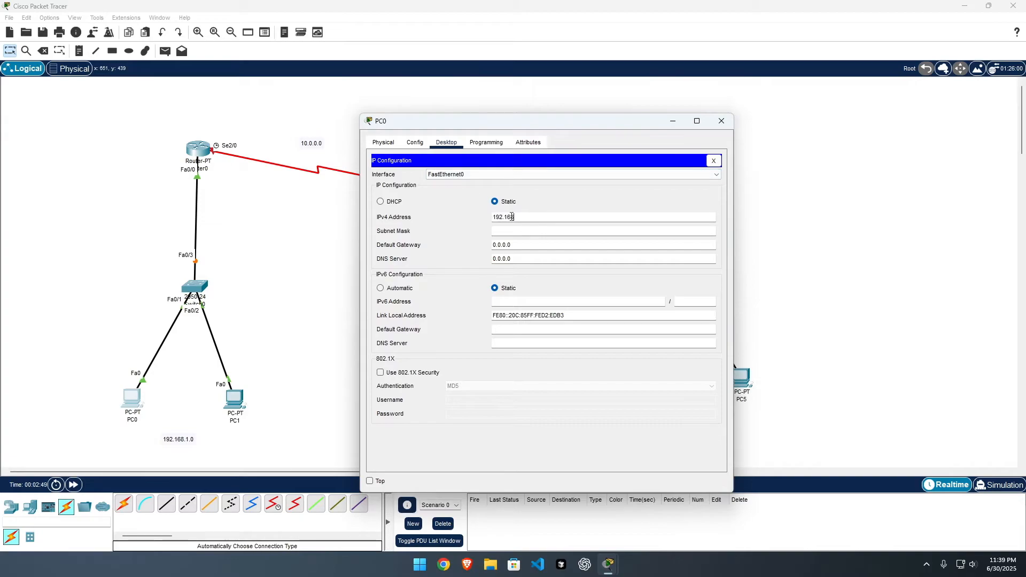
pyautogui.click(516, 232)
pyautogui.moveTo(521, 249); pyautogui.dragTo(490, 252)
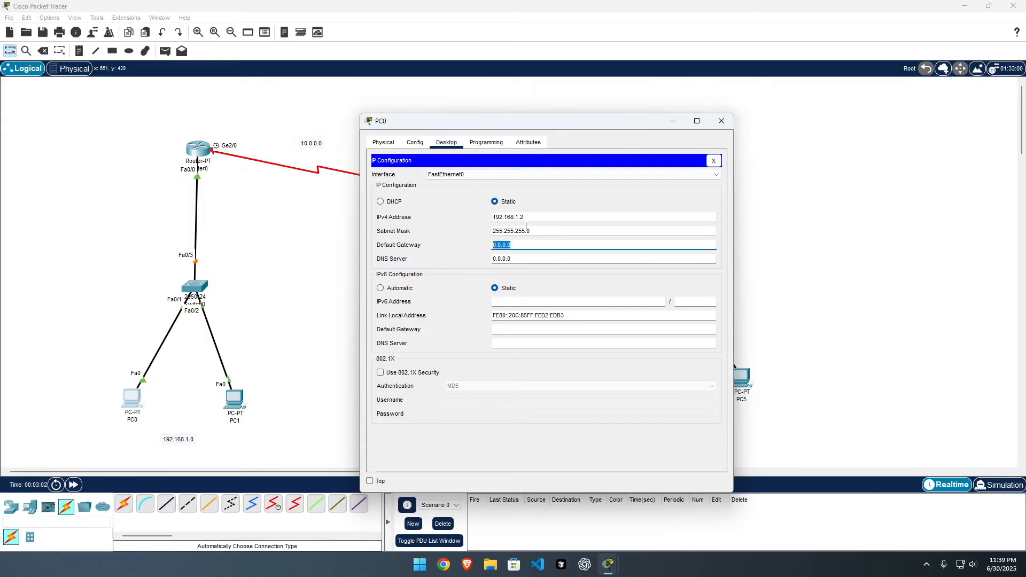
pyautogui.write('192.168.1.1')
pyautogui.click(722, 121)
# - Give PC1 the static IP 192.168.1.3, mask 255.255.255.0 and default gateway 192.168.1.1
pyautogui.click(234, 398)
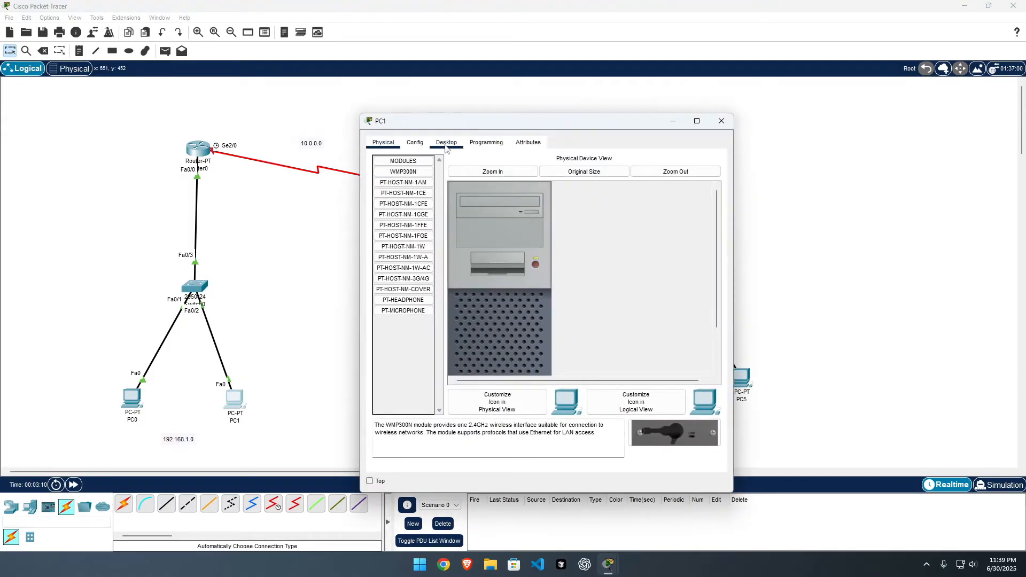
pyautogui.click(415, 143)
pyautogui.click(446, 143)
pyautogui.click(406, 184)
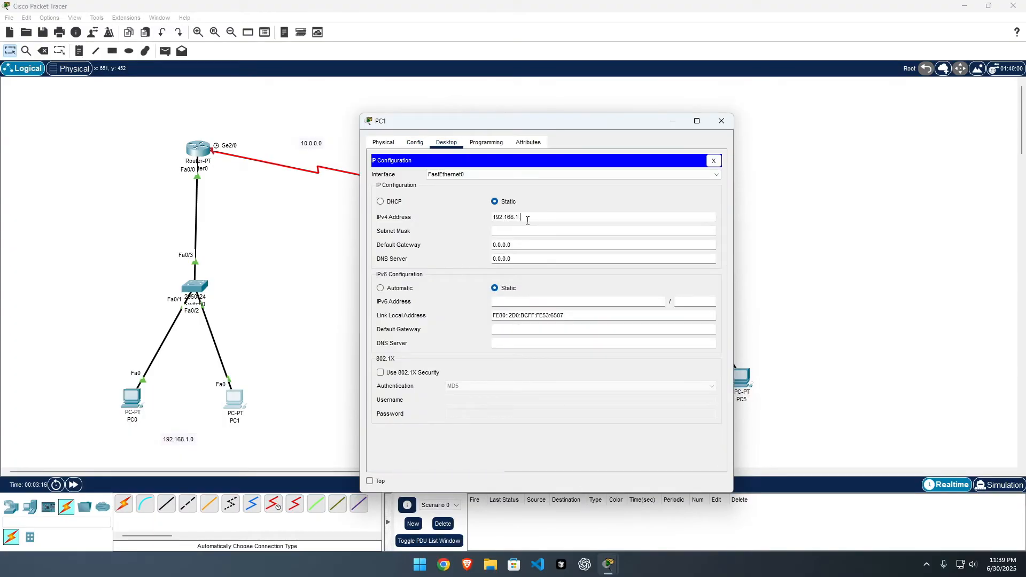
pyautogui.click(508, 231)
pyautogui.click(524, 246)
pyautogui.moveTo(530, 218); pyautogui.dragTo(491, 217)
pyautogui.click(527, 250)
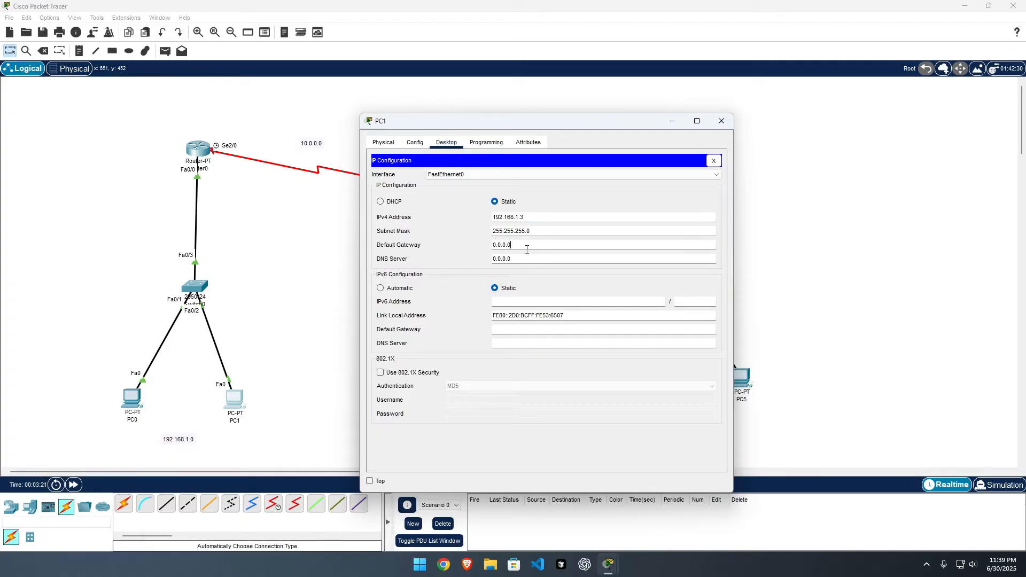
pyautogui.hotkey('ctrl', 'a')
pyautogui.write('192.168.1.1')
pyautogui.click(719, 123)
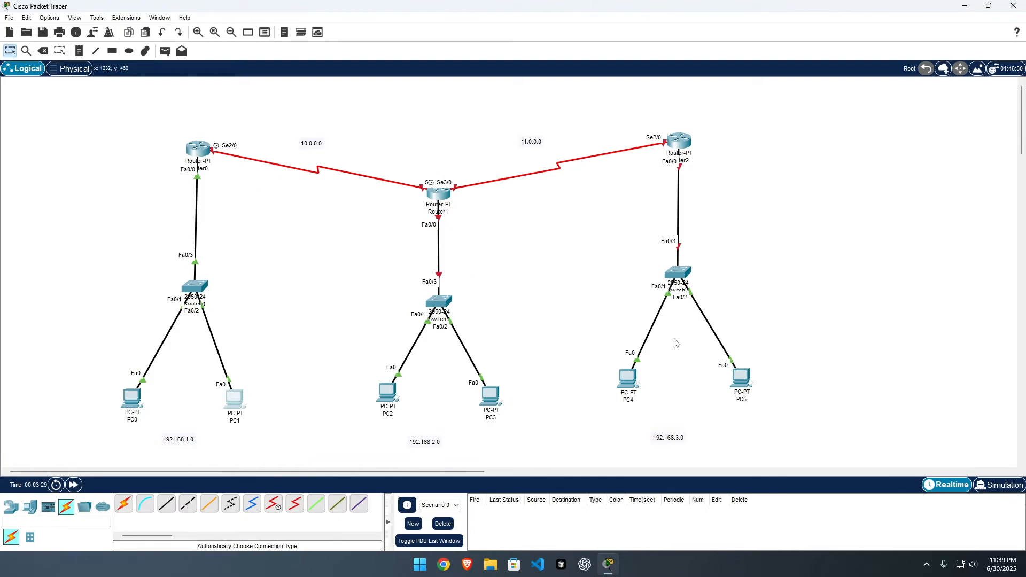
# - Configure Router1's FastEthernet0/0 with IP 192.168.2.1 and mask 255.255.255.0, and turn the port on
pyautogui.click(438, 197)
pyautogui.click(417, 144)
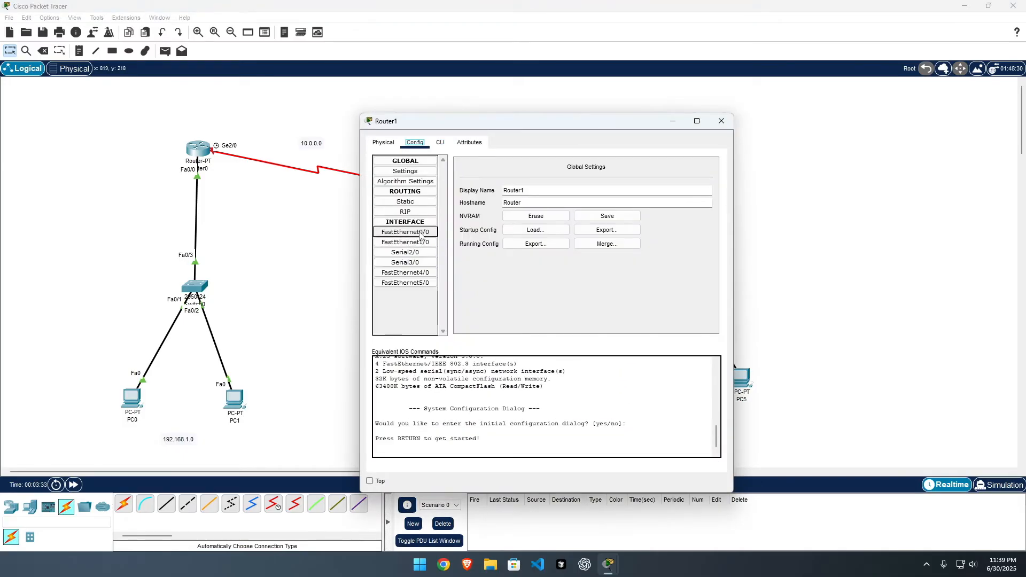
pyautogui.click(405, 232)
pyautogui.moveTo(524, 123); pyautogui.dragTo(702, 120)
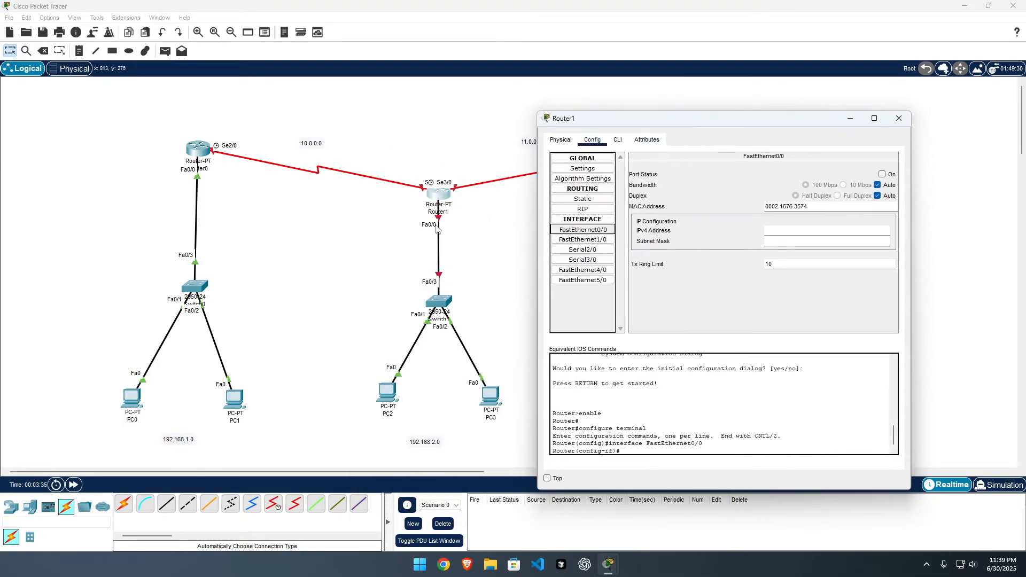
pyautogui.click(594, 230)
pyautogui.click(819, 232)
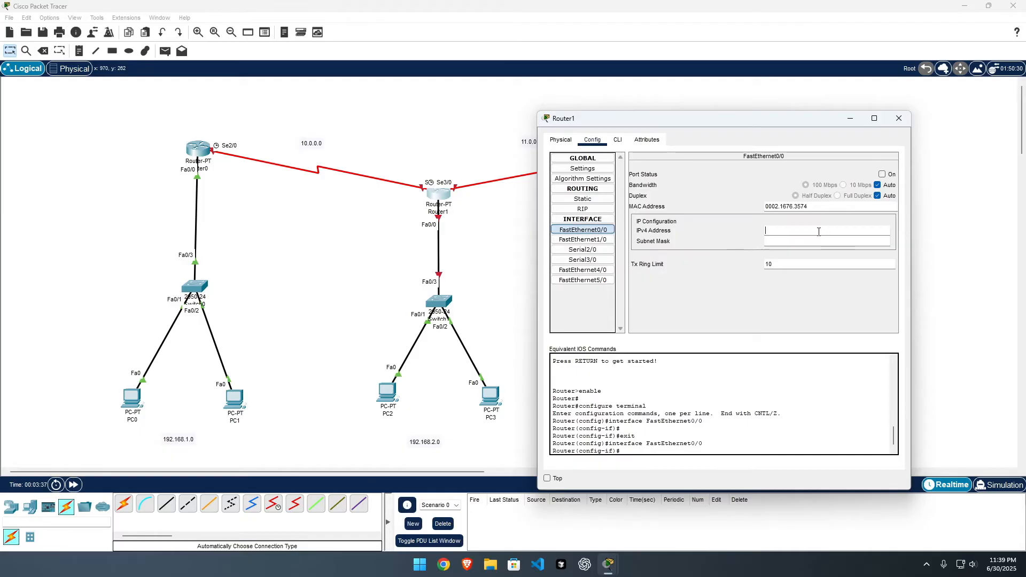
pyautogui.write('192.168.2.1')
pyautogui.press('Tab')
pyautogui.click(881, 174)
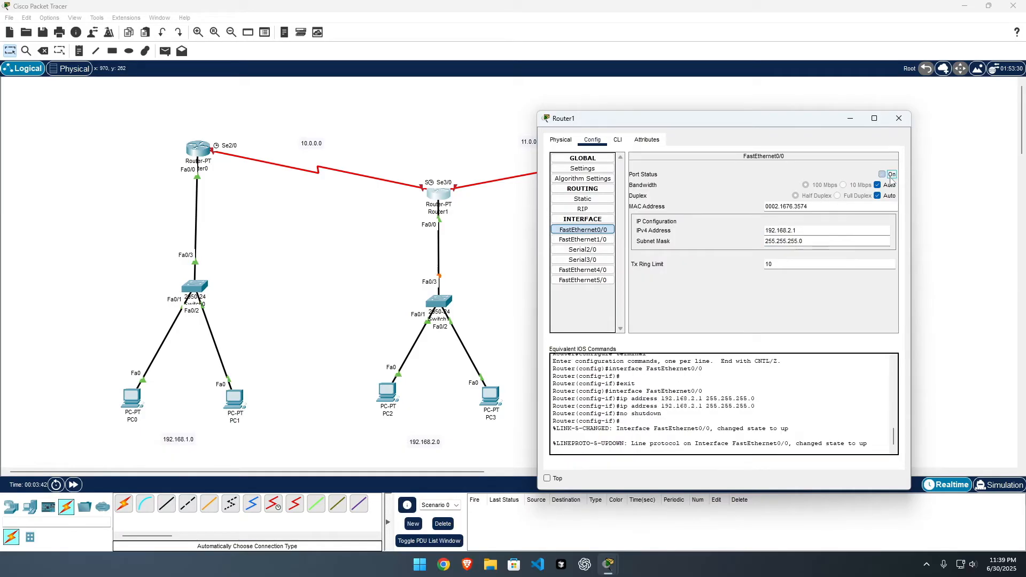
pyautogui.click(899, 118)
# - Give PC2 the static IP 192.168.2.2, mask 255.255.255.0 and default gateway 192.168.2.1
pyautogui.click(386, 394)
pyautogui.click(446, 143)
pyautogui.click(409, 184)
pyautogui.click(520, 216)
pyautogui.write('192.168.2.2')
pyautogui.press('Tab')
pyautogui.hotkey('shift', 'Tab')
pyautogui.hotkey('ctrl', 'c')
pyautogui.click(521, 245)
pyautogui.write('192.168.2.1')
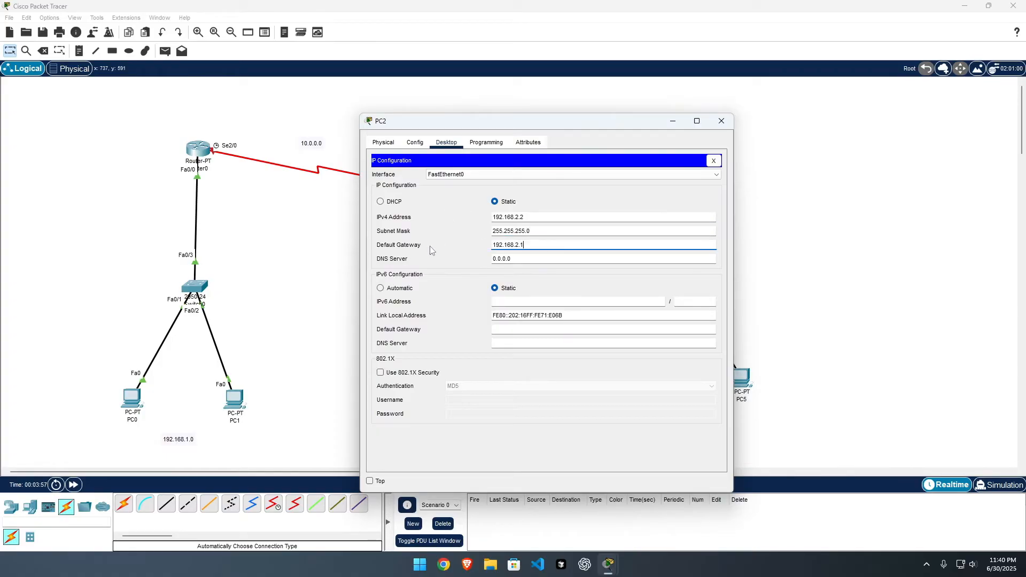
pyautogui.click(722, 122)
# - Give PC3 the static IP 192.168.2.3 and fill in its subnet mask and default gateway
pyautogui.click(492, 398)
pyautogui.click(447, 144)
pyautogui.click(398, 186)
pyautogui.click(548, 215)
pyautogui.hotkey('ctrl', 'v')
pyautogui.press('BackSpace')
pyautogui.write('3')
pyautogui.press('Tab')
pyautogui.press('Tab')
pyautogui.hotkey('ctrl', 'v')
pyautogui.moveTo(596, 126); pyautogui.dragTo(287, 152)
pyautogui.click(411, 149)
# - Configure Router2's FastEthernet0/0 with IP 192.168.3.1 and mask 255.255.255.0, and turn the port on
pyautogui.click(626, 378)
pyautogui.click(677, 145)
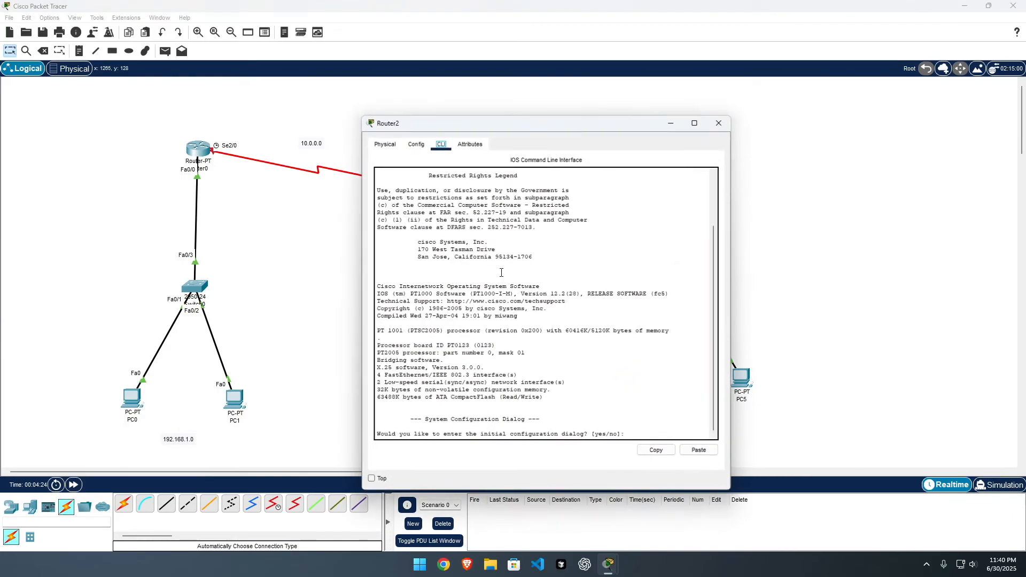
pyautogui.click(417, 145)
pyautogui.click(405, 232)
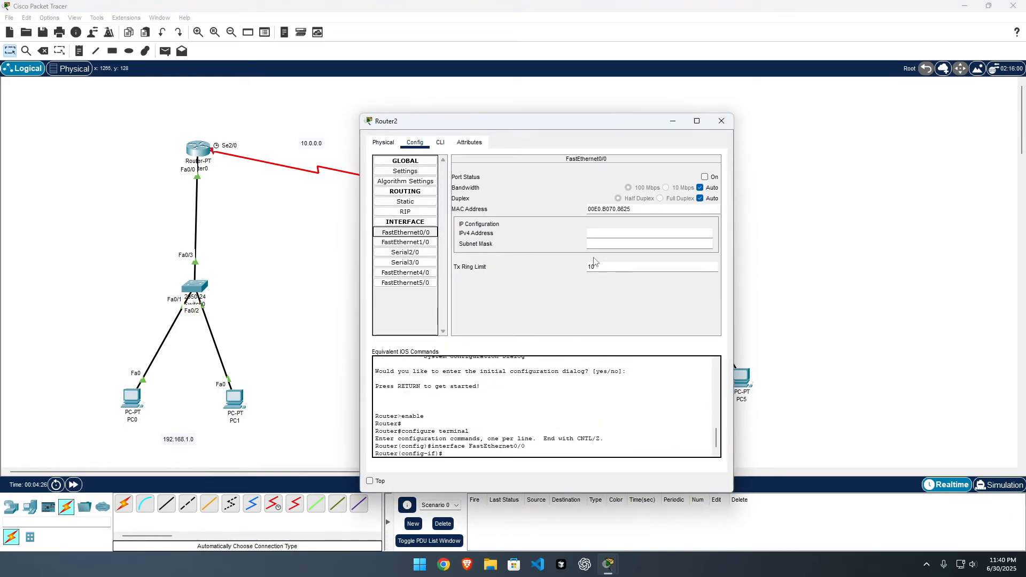
pyautogui.moveTo(557, 122); pyautogui.dragTo(536, 187)
pyautogui.click(606, 303)
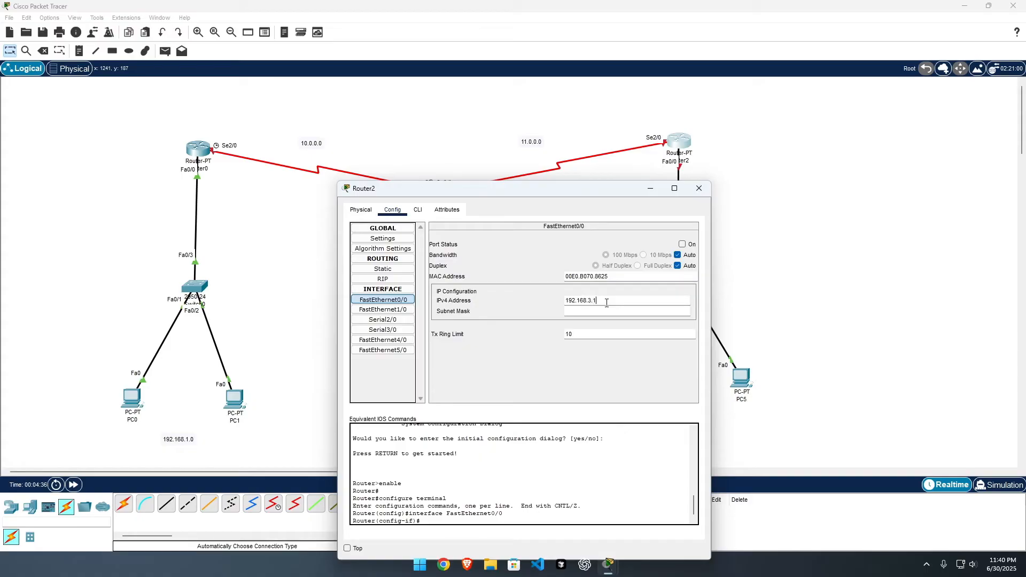
pyautogui.write('192.168.3.1')
pyautogui.click(684, 245)
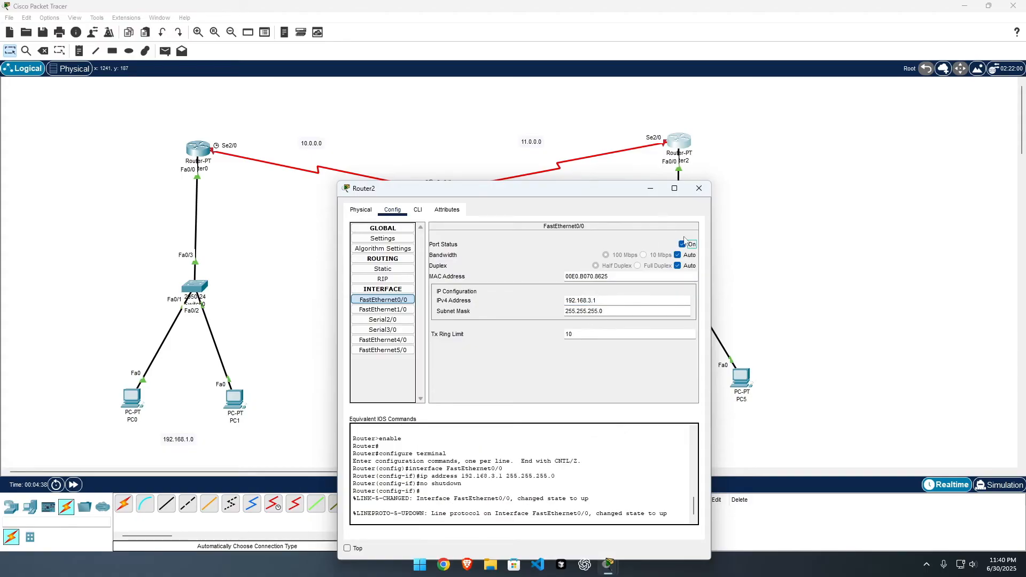
pyautogui.click(698, 188)
# - Give PC4 the static IP 192.168.3.2, mask 255.255.255.0 and default gateway 192.168.3.1
pyautogui.click(633, 379)
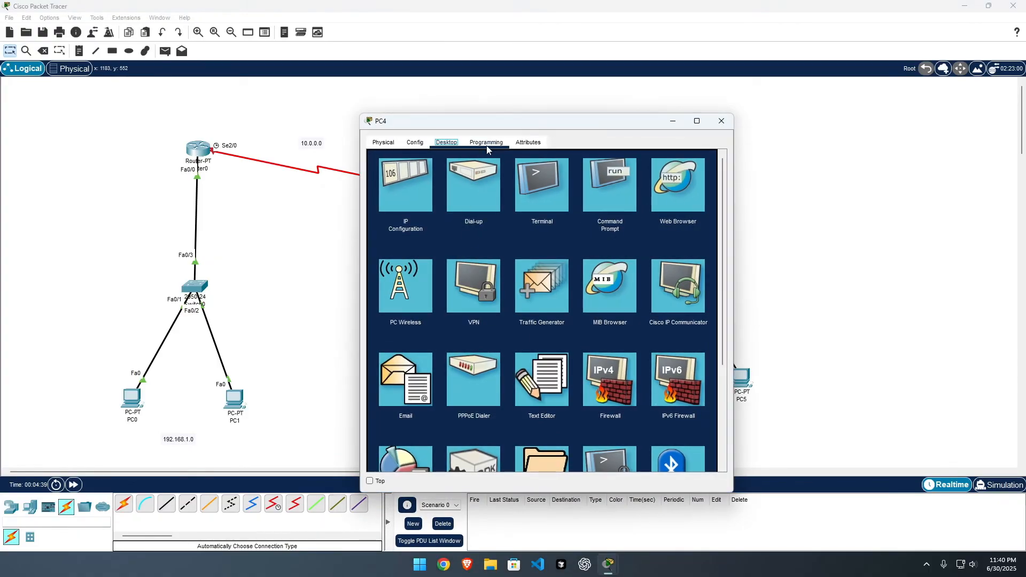
pyautogui.click(407, 199)
pyautogui.press('BackSpace')
pyautogui.write('2')
pyautogui.press('Tab')
pyautogui.press('Tab')
pyautogui.write('192.168.2.2')
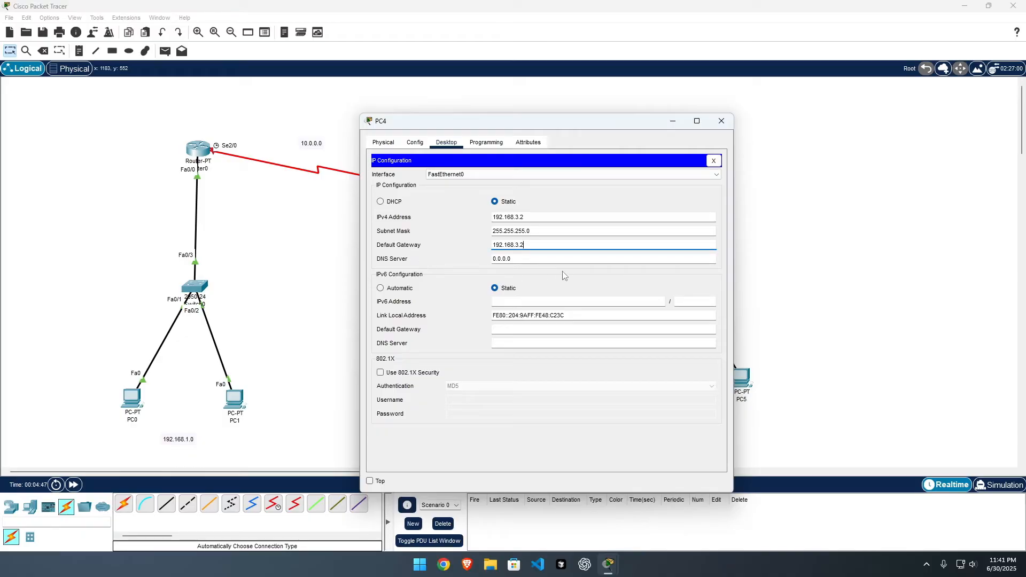
pyautogui.write('1')
pyautogui.click(534, 217)
pyautogui.moveTo(535, 218); pyautogui.dragTo(457, 220)
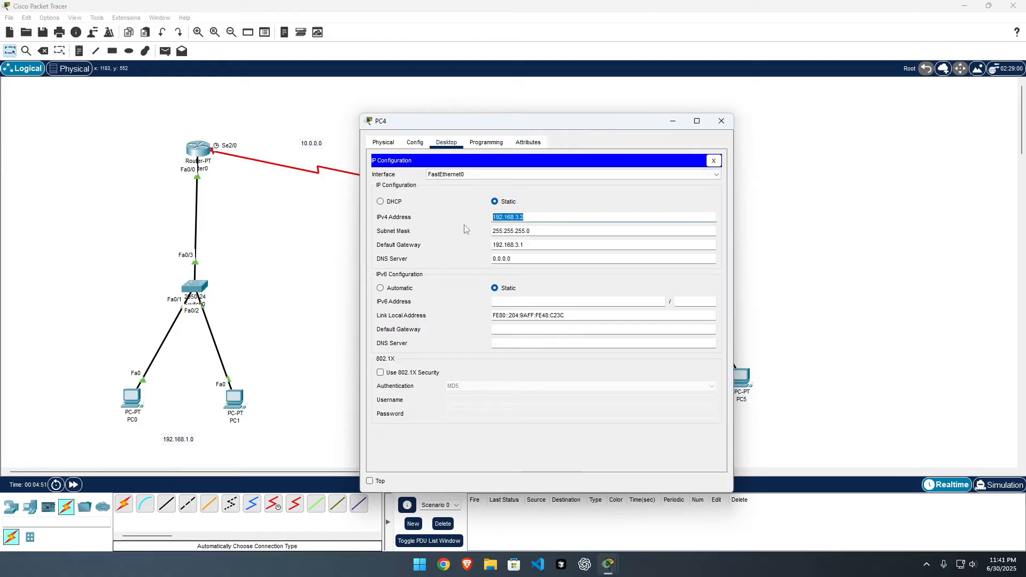
pyautogui.click(604, 132)
pyautogui.click(721, 121)
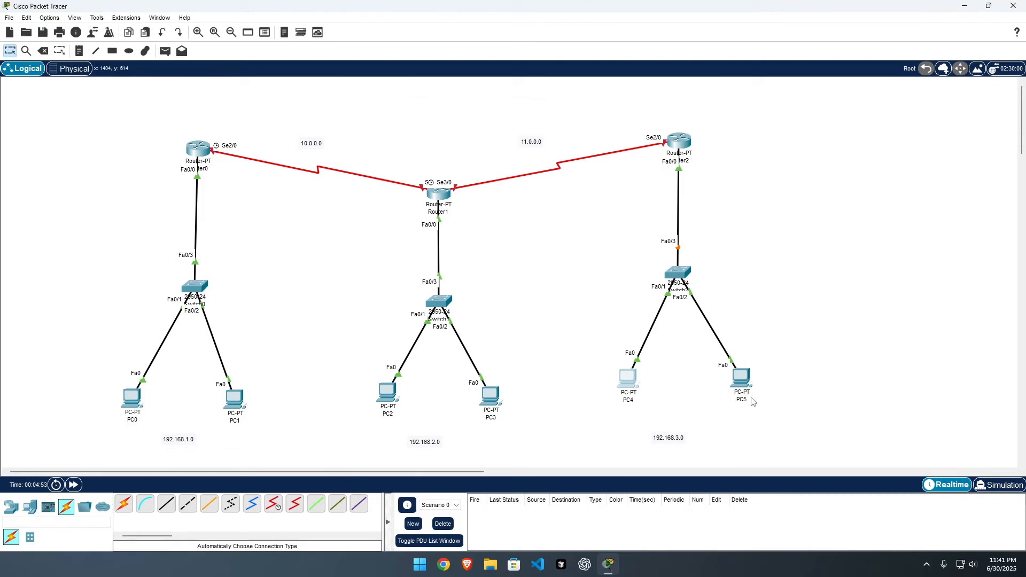
# - Give PC5 the static IP 192.168.3.3, mask 255.255.255.0 and default gateway 192.168.3.1
pyautogui.click(741, 381)
pyautogui.click(446, 142)
pyautogui.click(406, 177)
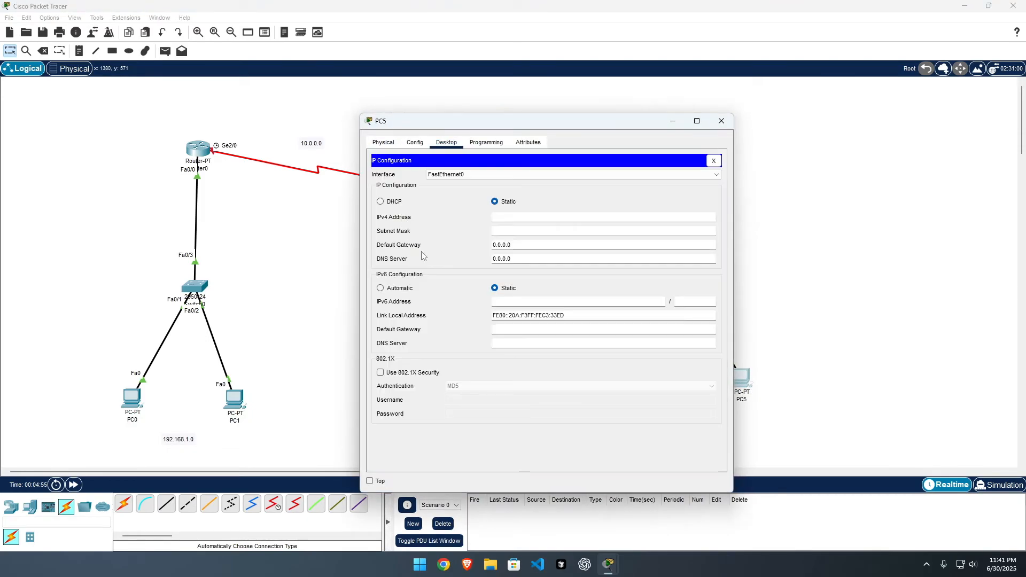
pyautogui.click(524, 218)
pyautogui.write('192.168.3.3')
pyautogui.press('Tab')
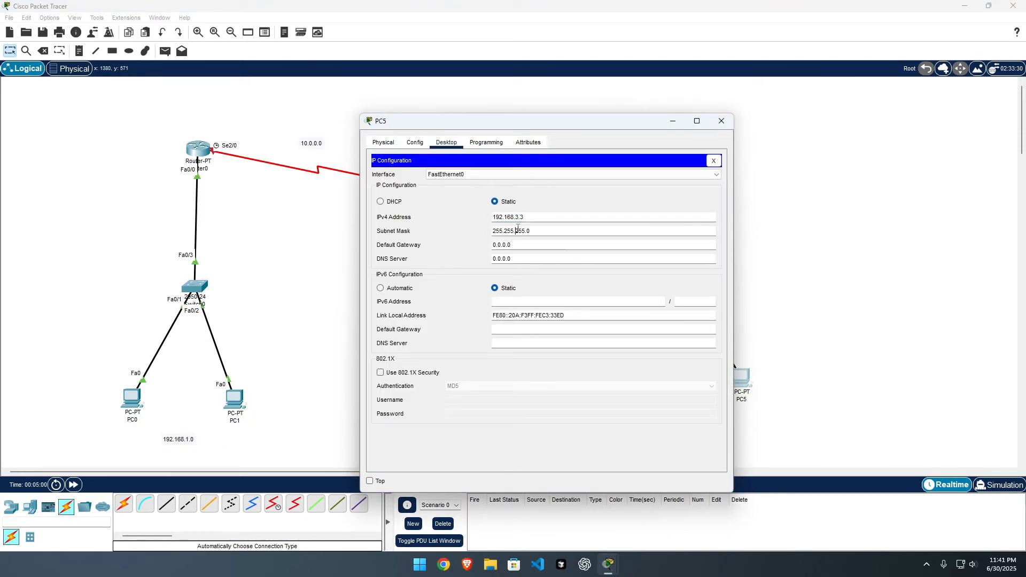
pyautogui.press('Tab')
pyautogui.write('192.168.3.2')
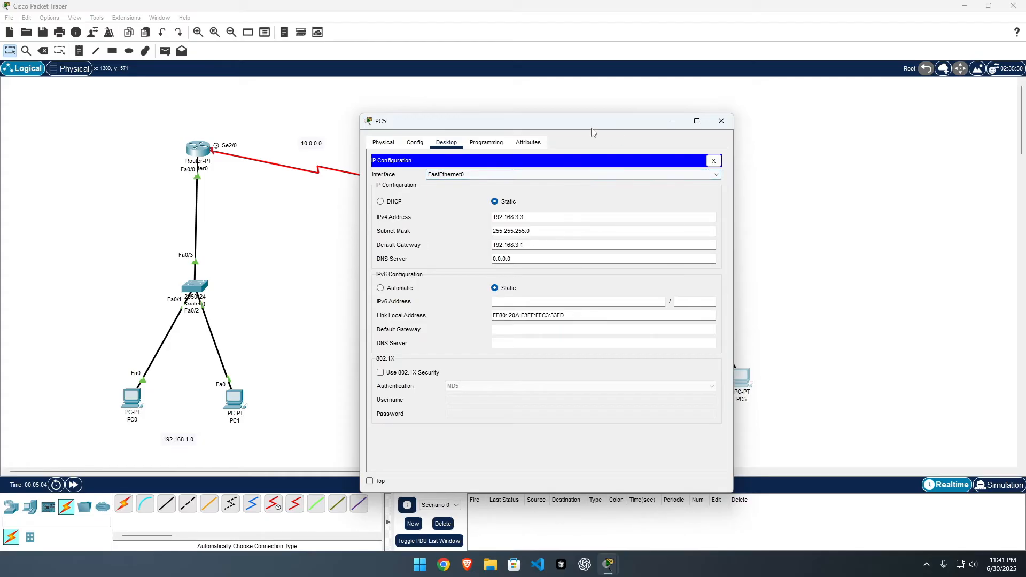
pyautogui.moveTo(594, 133); pyautogui.dragTo(626, 155)
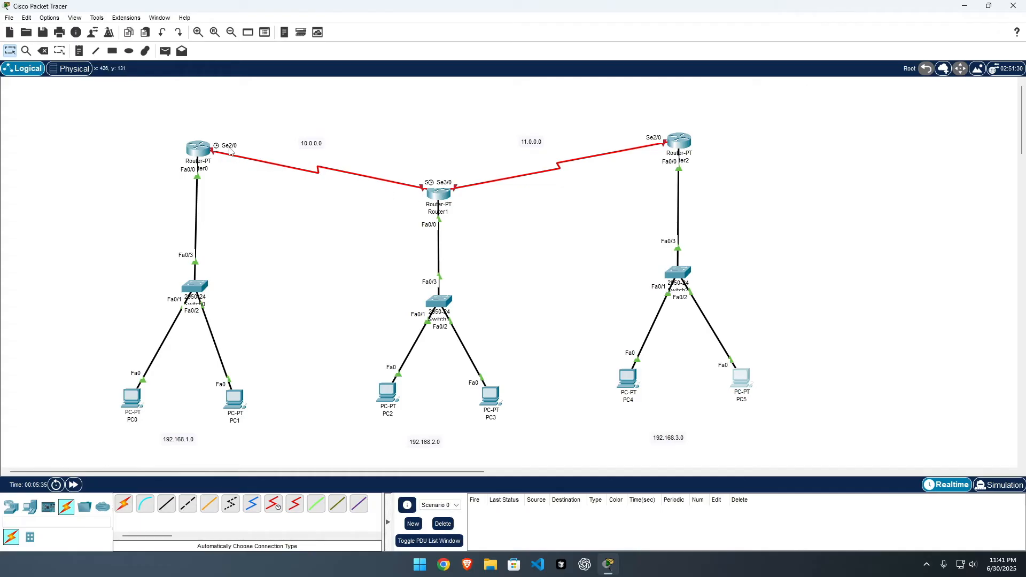
# - Configure Router0's Serial2/0 with IP 10.0.0.1 and mask 255.0.0.0, and turn the port on
pyautogui.click(199, 150)
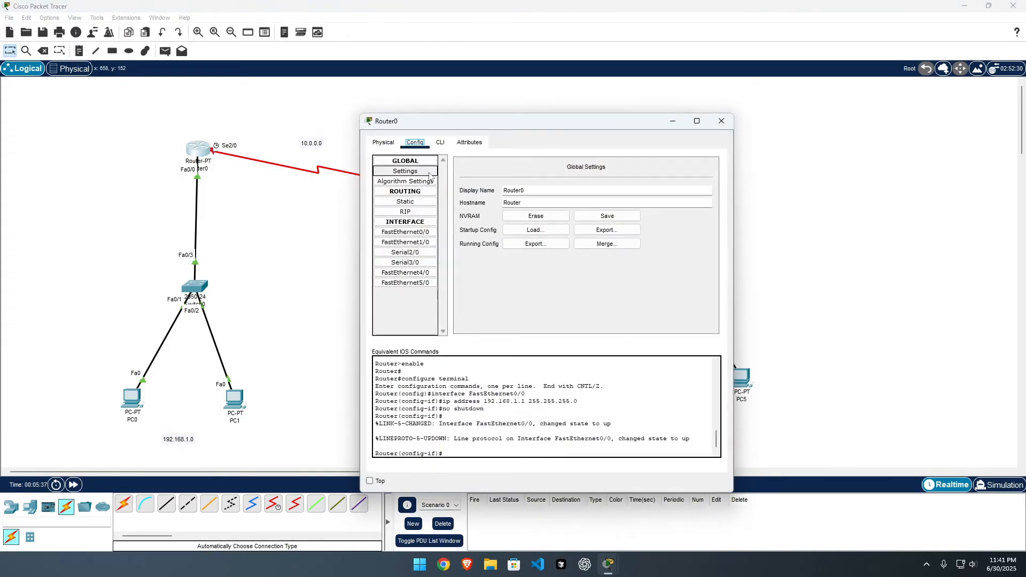
pyautogui.moveTo(482, 123); pyautogui.dragTo(558, 129)
pyautogui.click(477, 253)
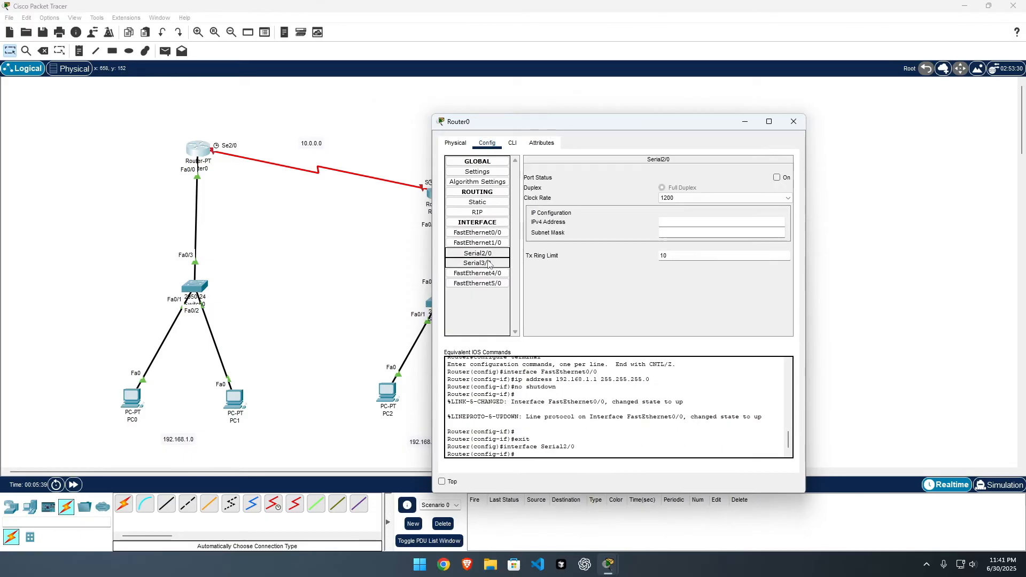
pyautogui.click(711, 220)
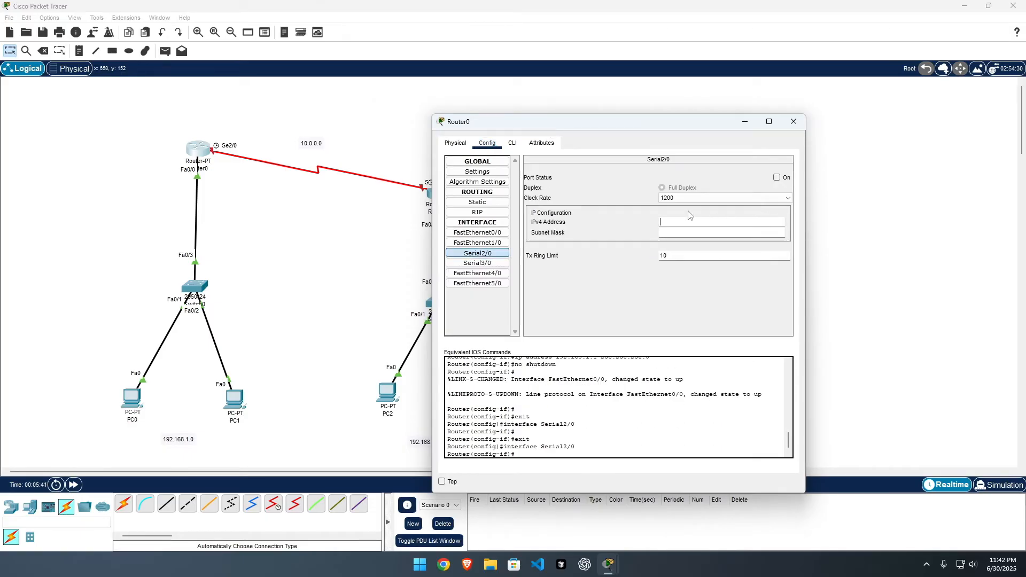
pyautogui.write('10.0.0.1')
pyautogui.press('Tab')
pyautogui.press('Return')
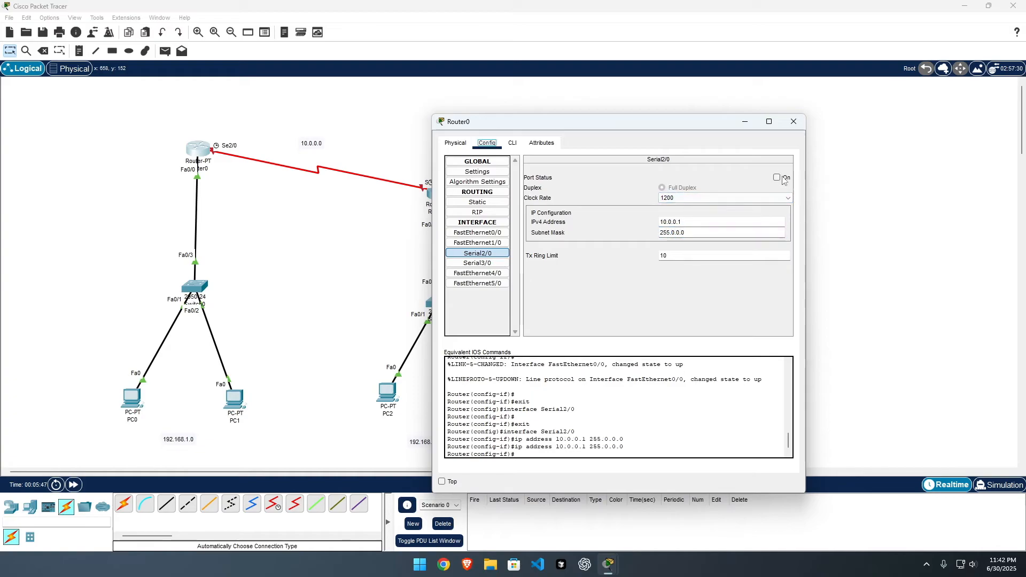
pyautogui.click(777, 177)
pyautogui.click(793, 121)
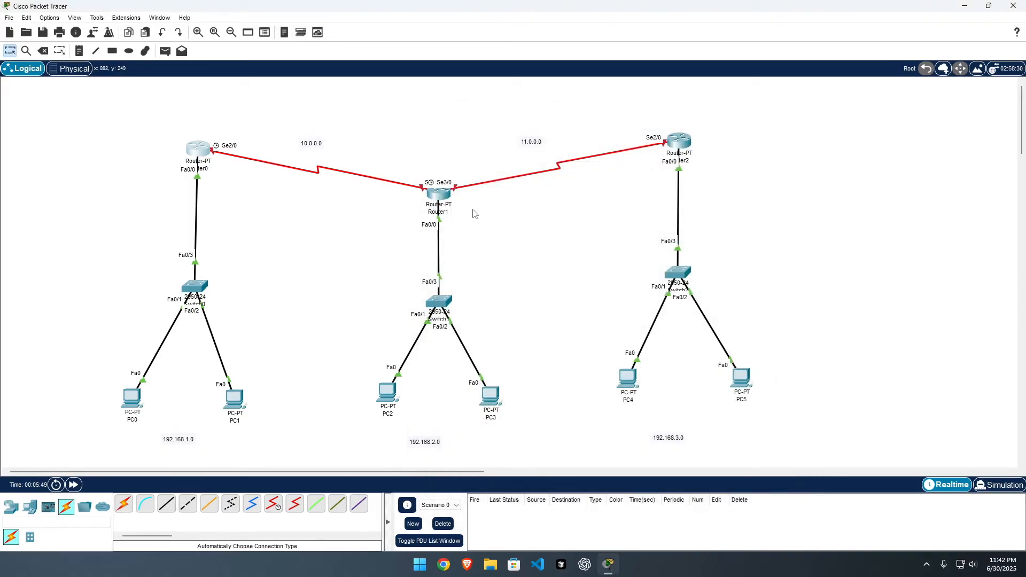
# - Configure Router1's Serial2/0 with IP 10.0.0.2 and mask 255.0.0.0, and turn the port on
pyautogui.click(446, 197)
pyautogui.click(405, 252)
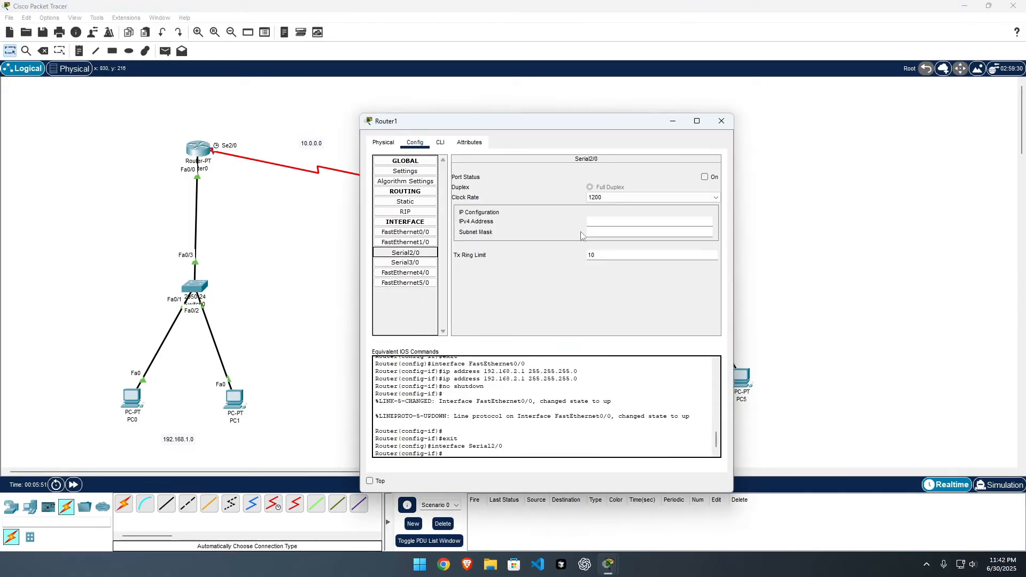
pyautogui.click(623, 220)
pyautogui.write('10.0.0')
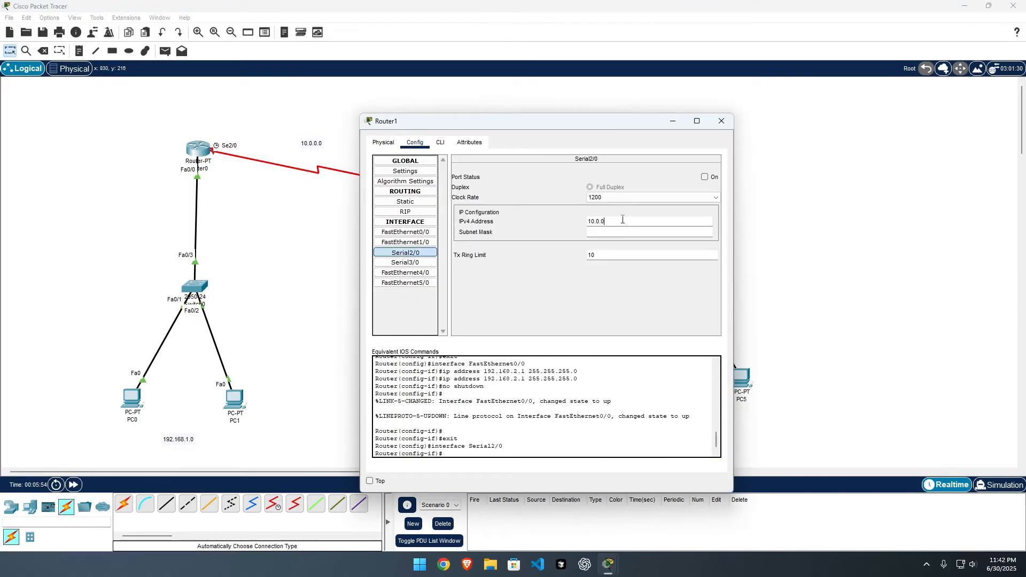
pyautogui.write('.2')
pyautogui.click(612, 233)
pyautogui.click(712, 179)
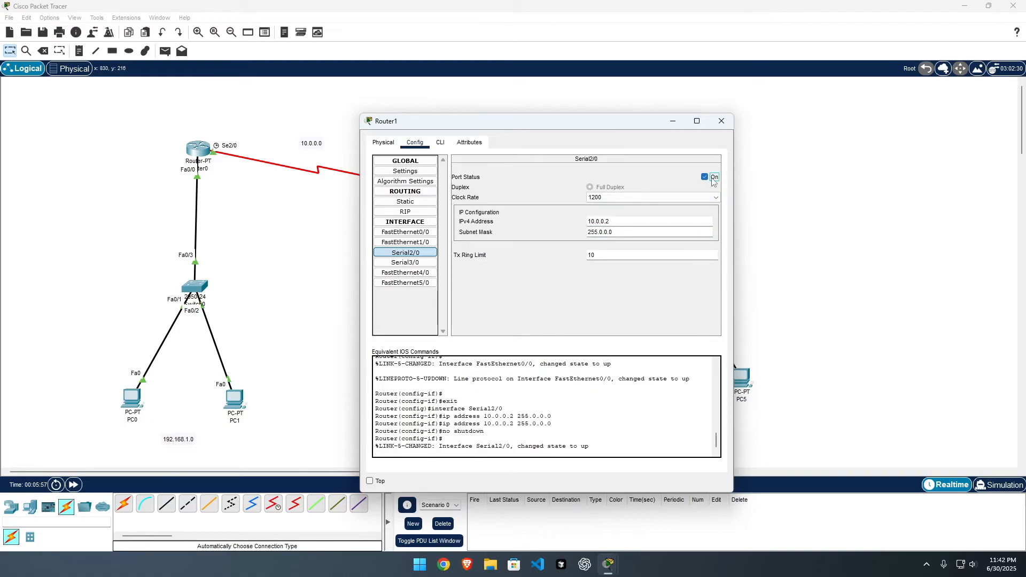
# - Configure Router1's Serial3/0 with IP 11.0.0.1 and mask 255.0.0.0, and turn the port on
pyautogui.moveTo(537, 129); pyautogui.dragTo(230, 251)
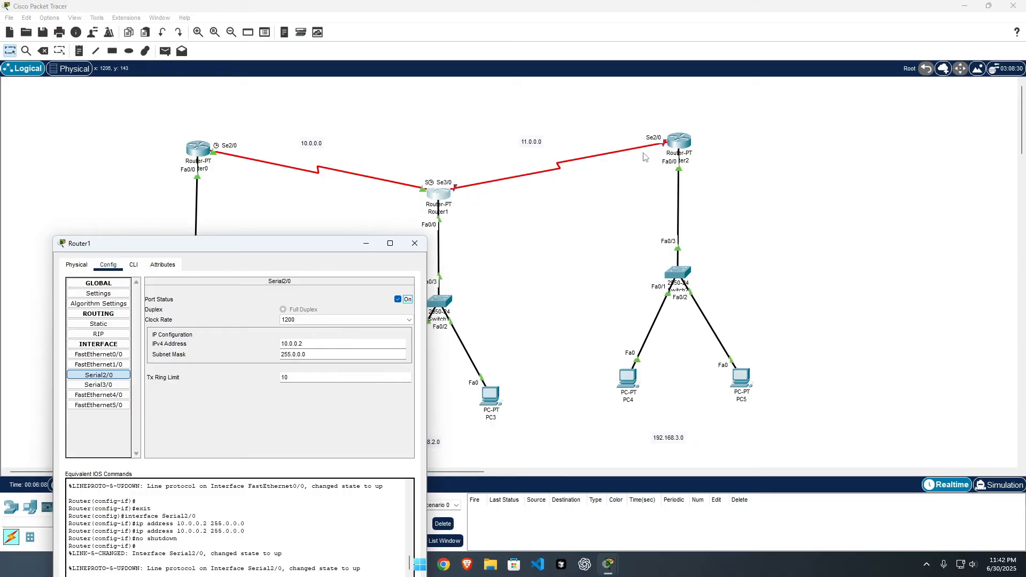
pyautogui.moveTo(321, 245); pyautogui.dragTo(353, 230)
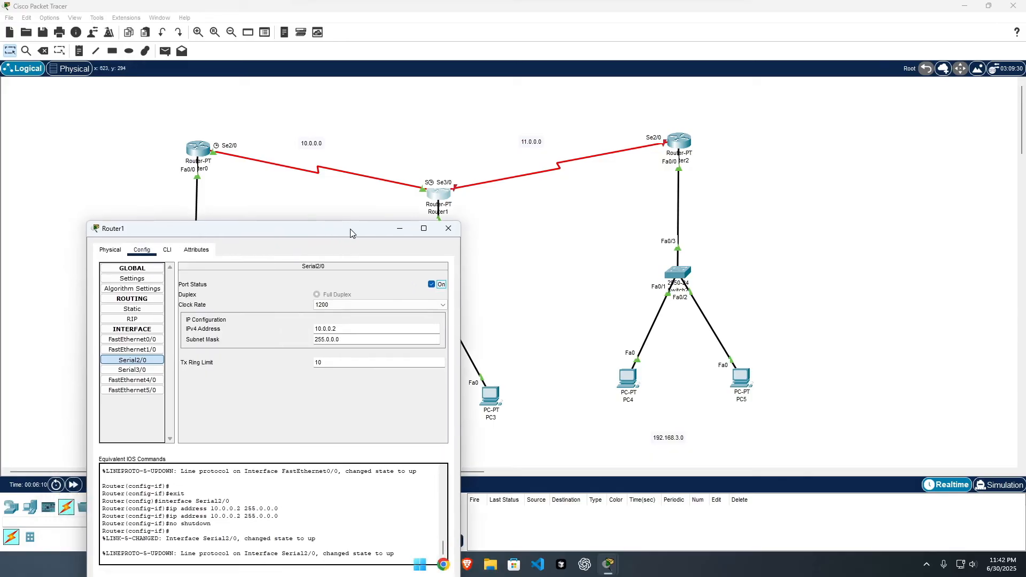
pyautogui.click(130, 370)
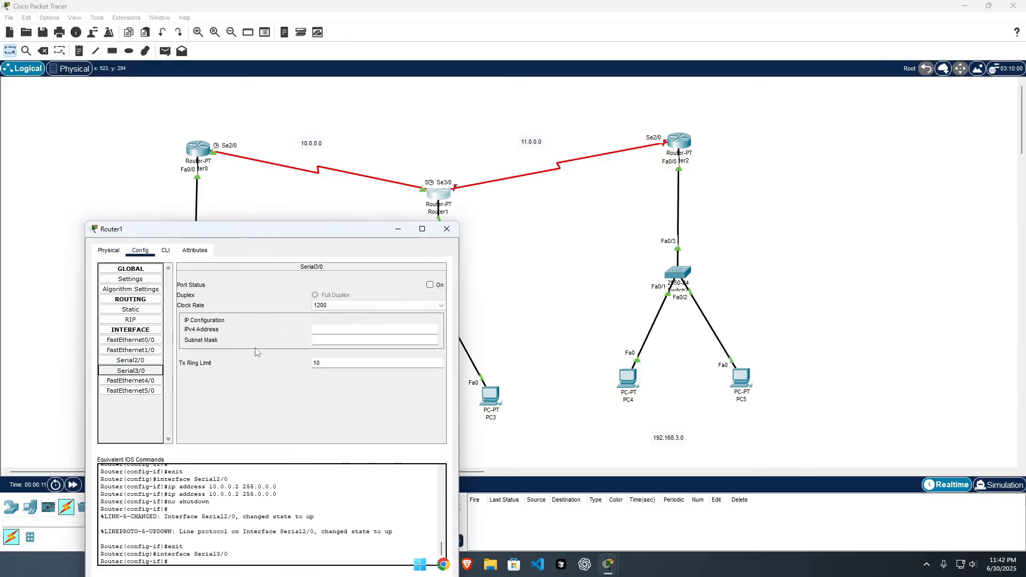
pyautogui.click(354, 331)
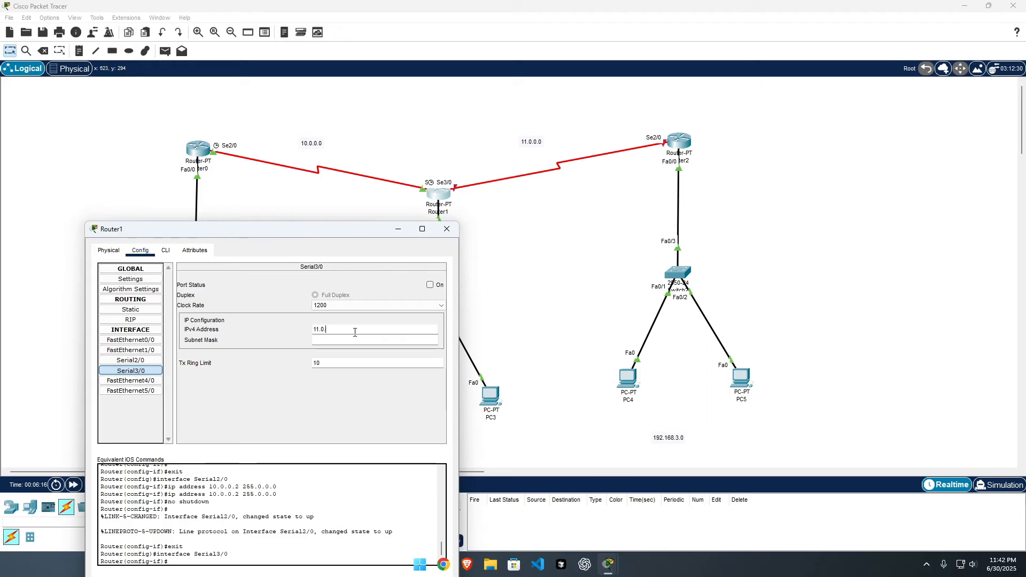
pyautogui.click(363, 340)
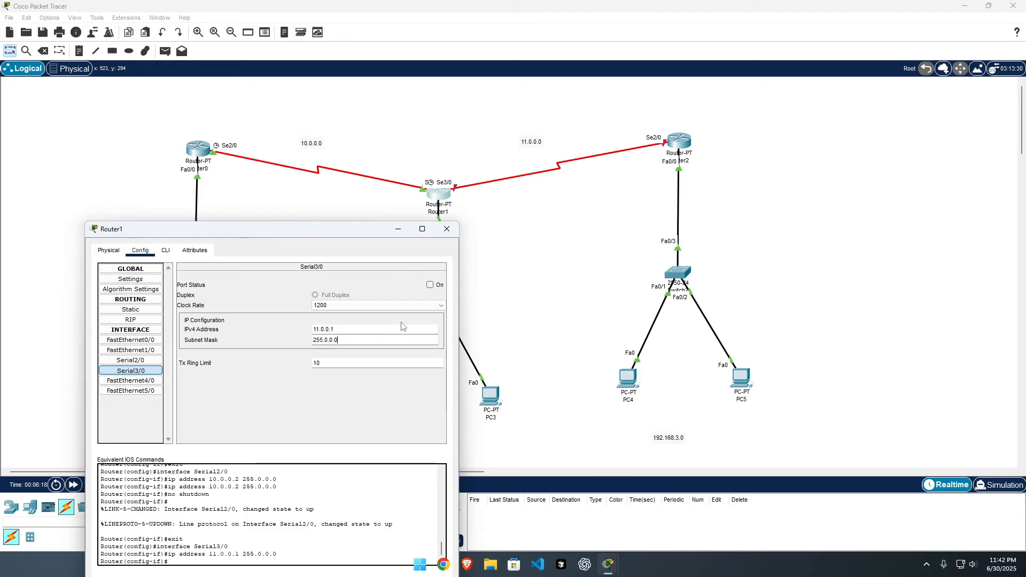
pyautogui.click(429, 285)
pyautogui.click(447, 229)
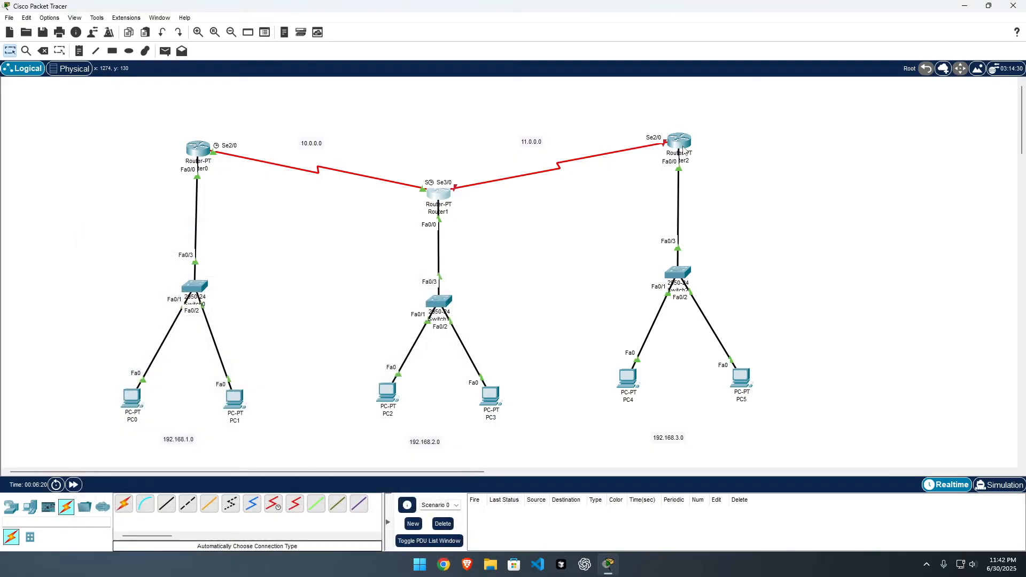
# - Configure Router2's Serial2/0 with an IP address in the 11.0.0.0 network and its subnet mask, and turn the port on
pyautogui.click(680, 145)
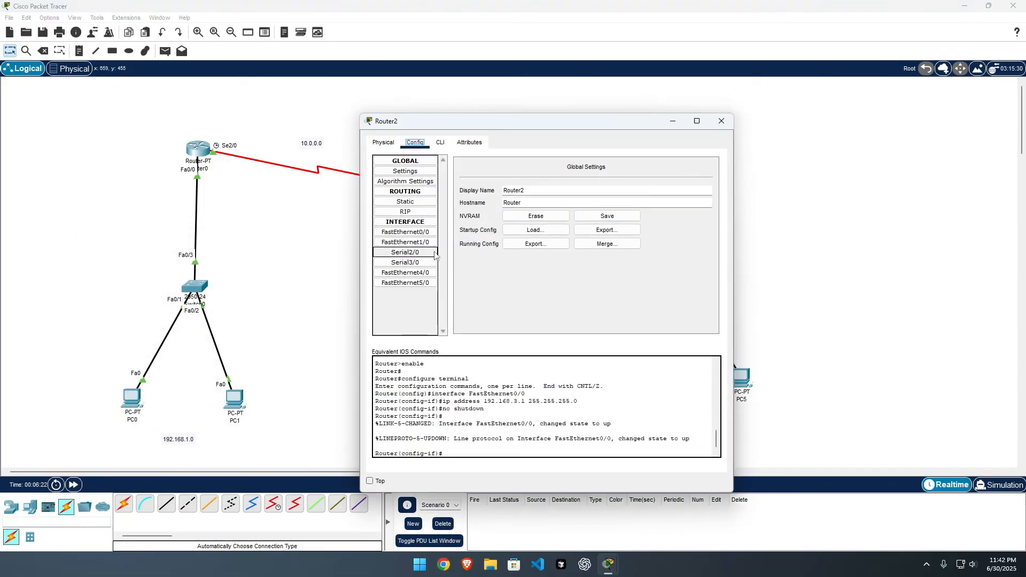
pyautogui.click(405, 252)
pyautogui.click(613, 221)
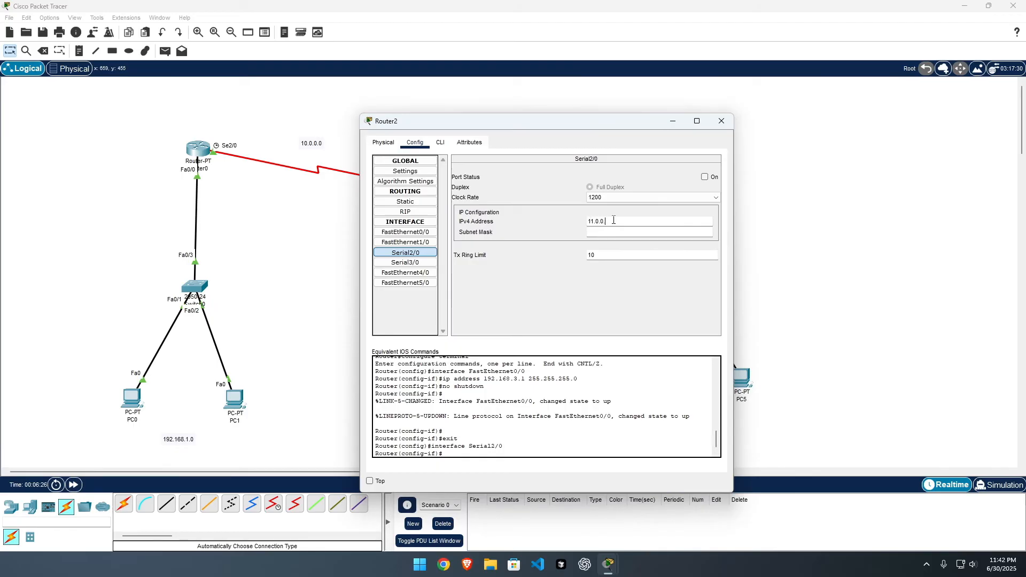
pyautogui.click(648, 232)
pyautogui.click(705, 178)
pyautogui.moveTo(595, 117); pyautogui.dragTo(511, 227)
pyautogui.click(636, 229)
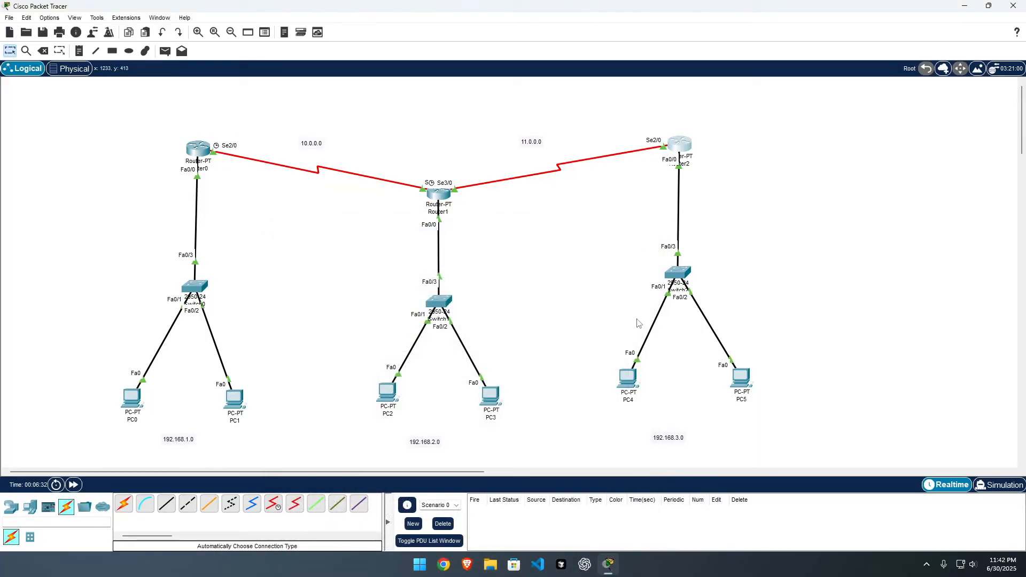
# - Test connectivity by sending a simple PDU from PC0 to PC1 and another from PC0 to PC2
pyautogui.press('p')
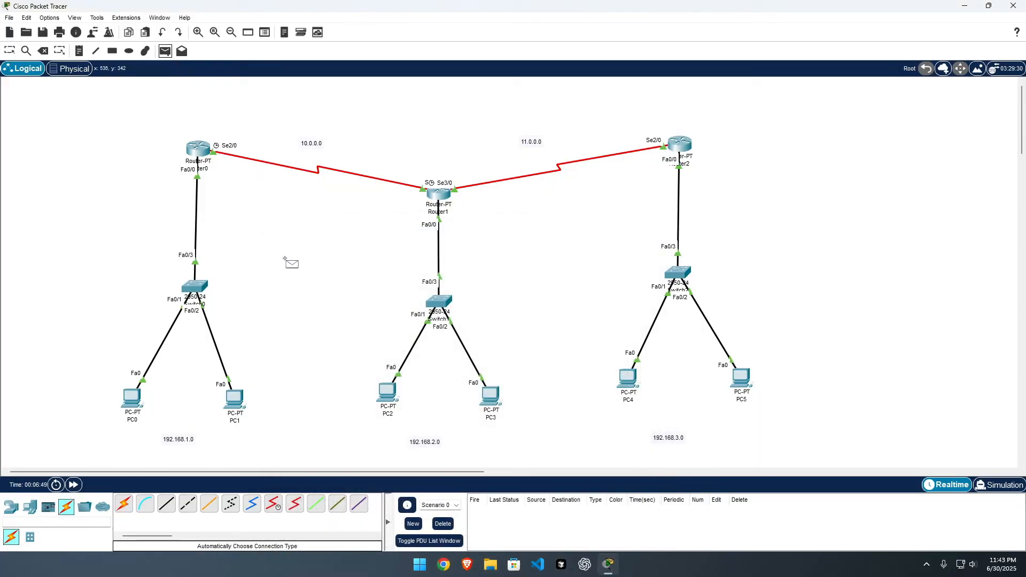
pyautogui.click(134, 396)
pyautogui.click(235, 400)
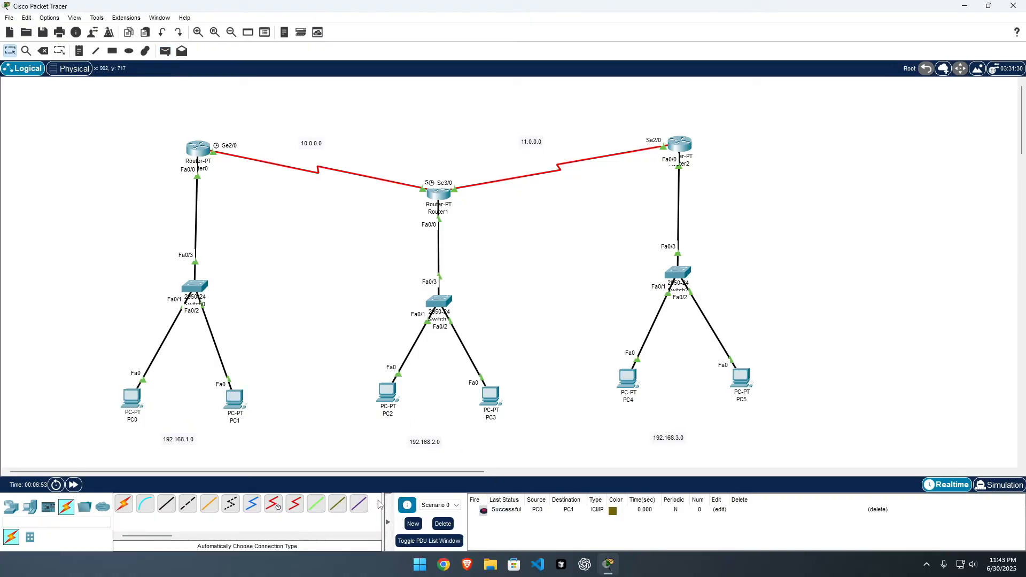
pyautogui.click(165, 50)
pyautogui.click(135, 398)
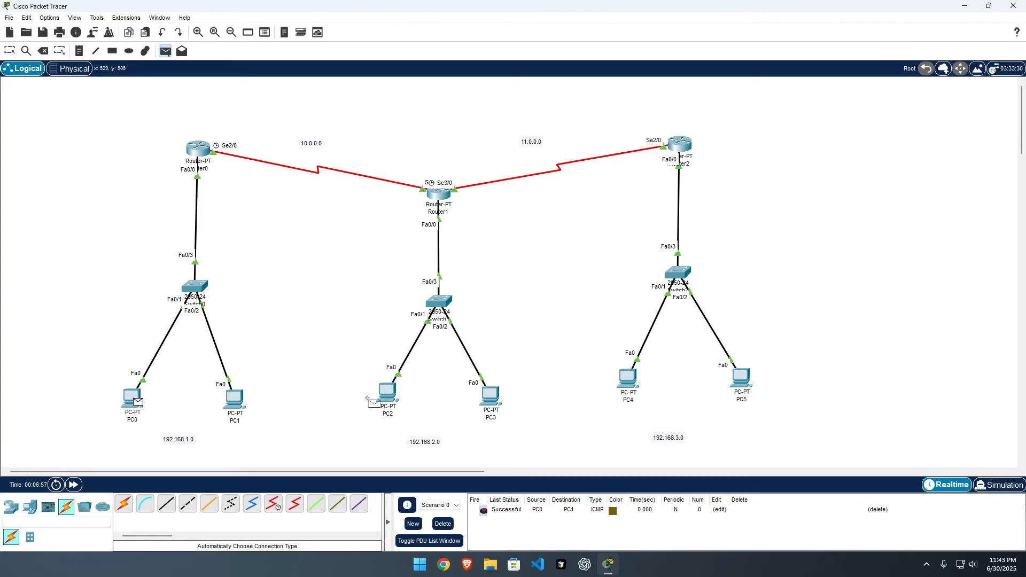
pyautogui.click(388, 393)
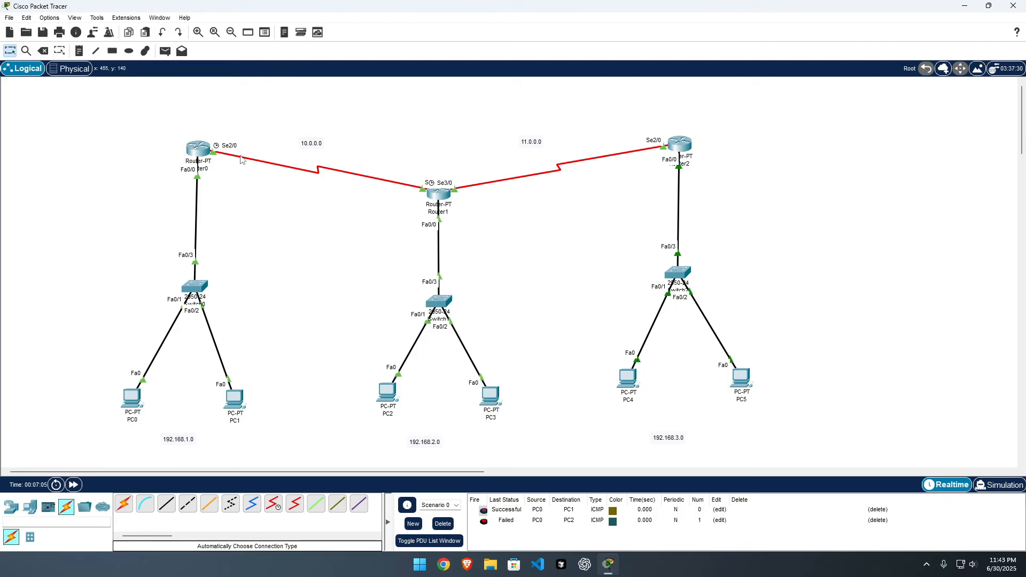
# - Add the network 192.168.1.0 to Router0's RIP routing
pyautogui.moveTo(196, 146); pyautogui.dragTo(193, 149)
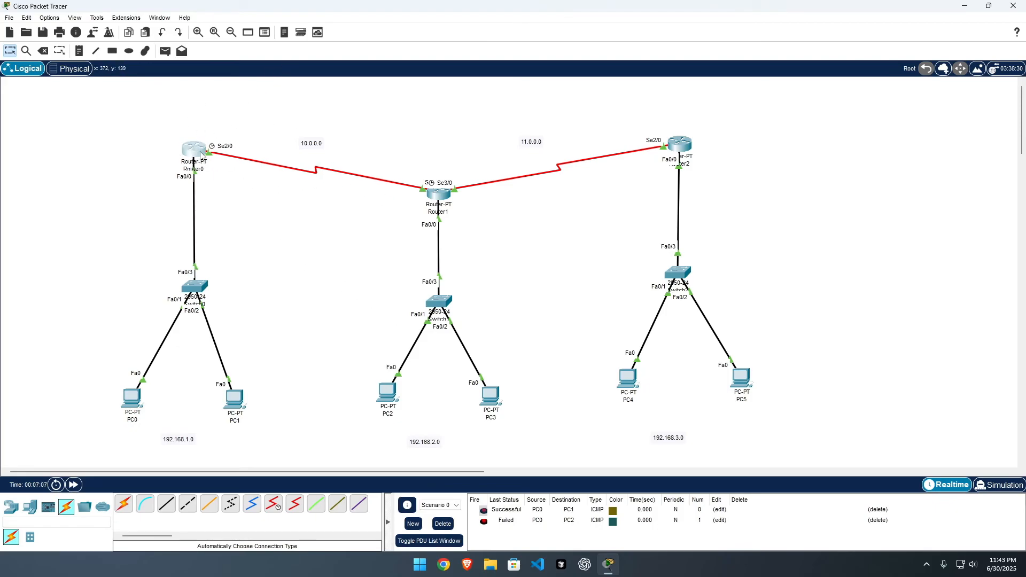
pyautogui.click(193, 152)
pyautogui.moveTo(533, 121); pyautogui.dragTo(584, 126)
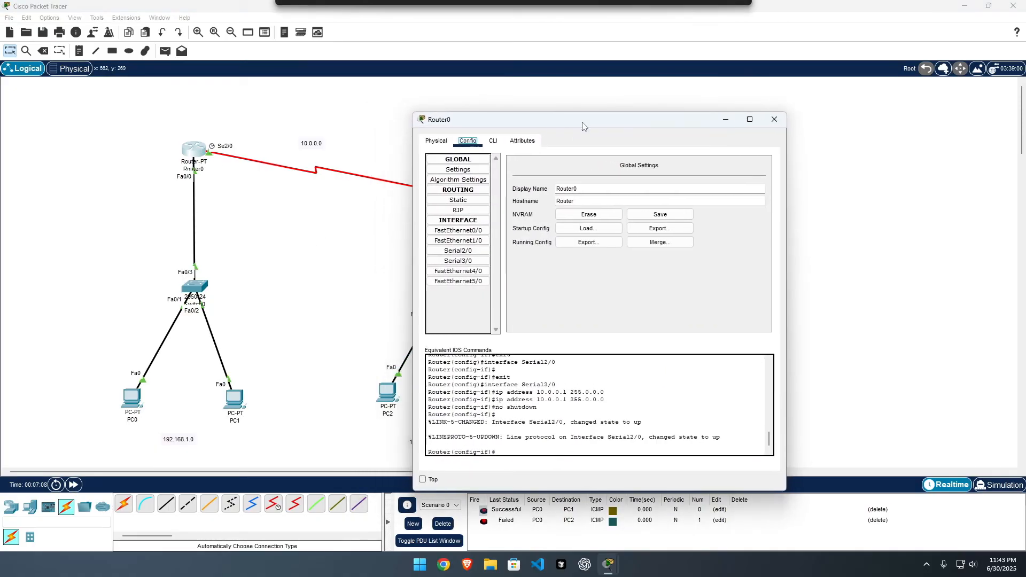
pyautogui.click(470, 210)
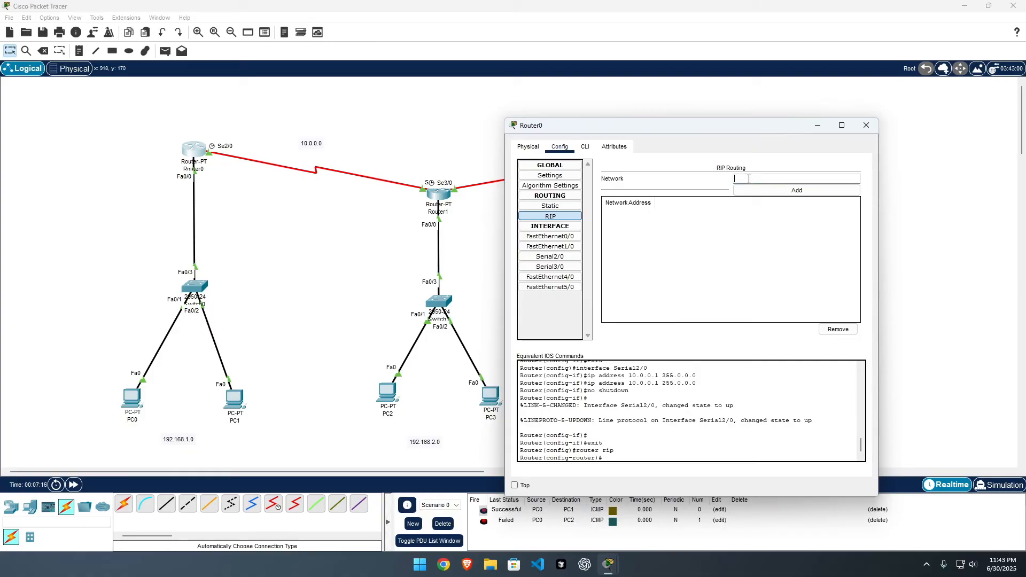
pyautogui.click(748, 179)
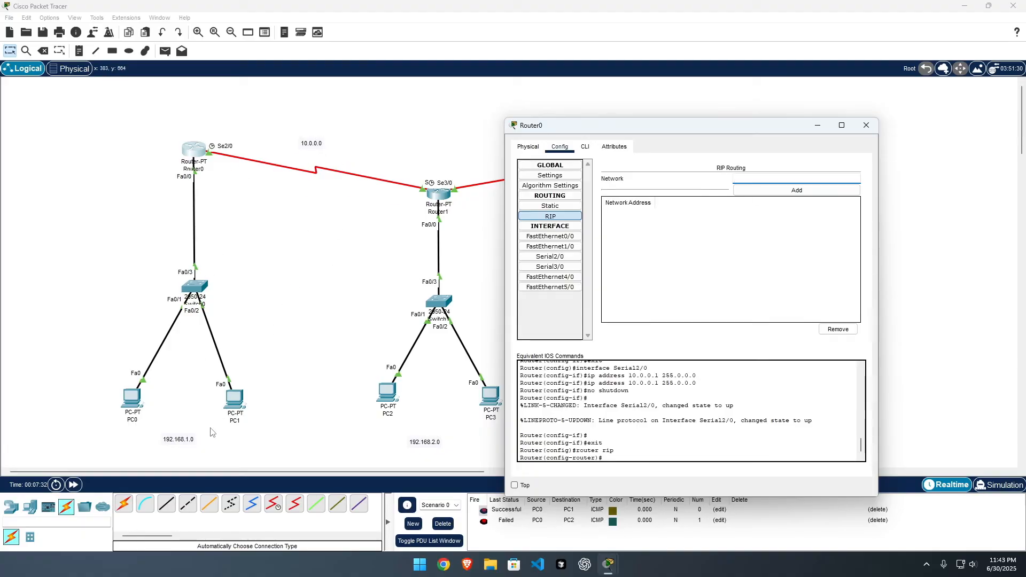
pyautogui.click(767, 173)
pyautogui.click(767, 175)
pyautogui.click(746, 192)
pyautogui.click(787, 193)
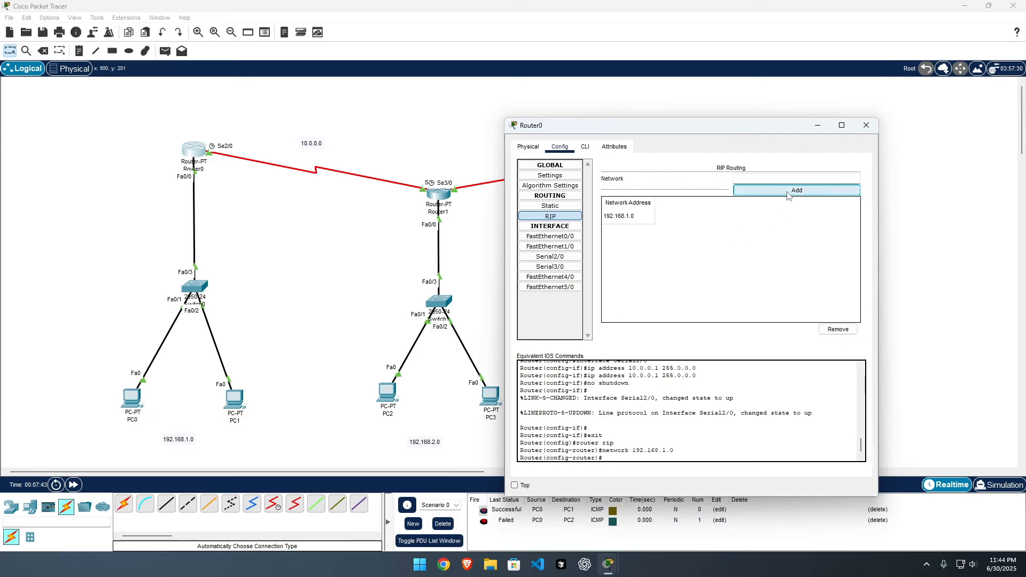
# - Add the network 10.0.0.0 to Router0's RIP routing and close the router's configuration
pyautogui.click(752, 179)
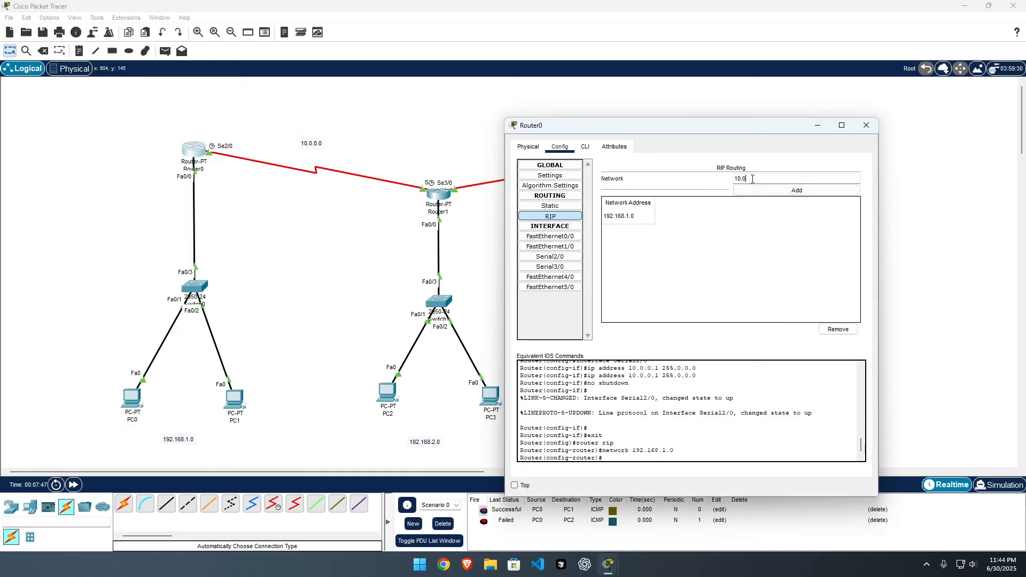
pyautogui.write('10.0.0.0')
pyautogui.click(796, 191)
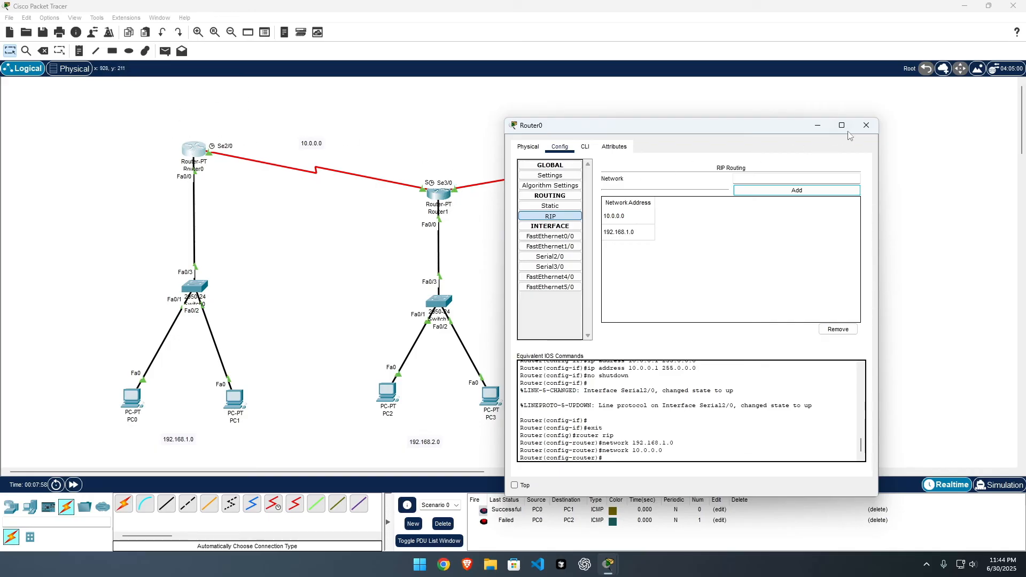
pyautogui.moveTo(742, 126); pyautogui.dragTo(703, 193)
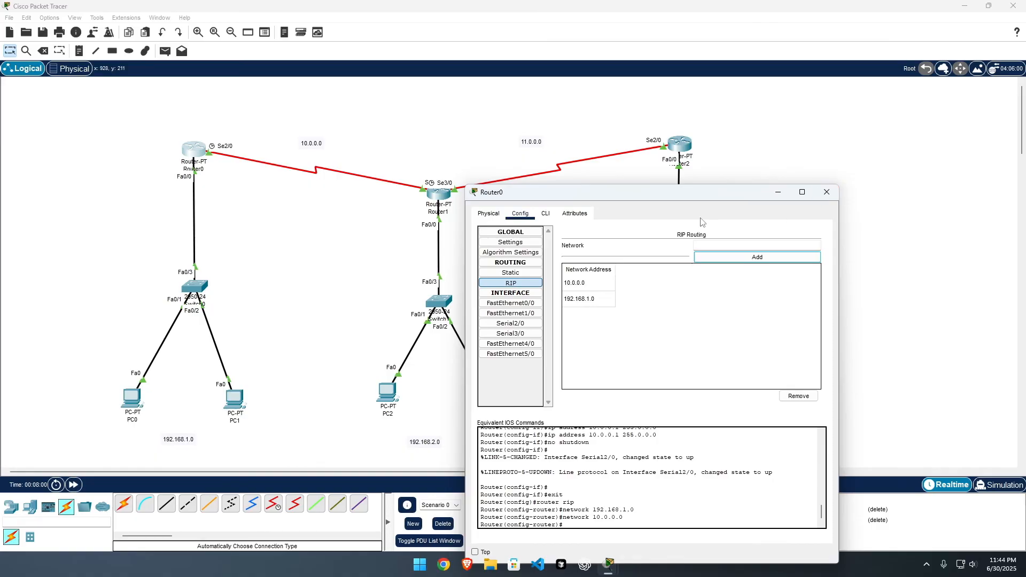
pyautogui.click(826, 192)
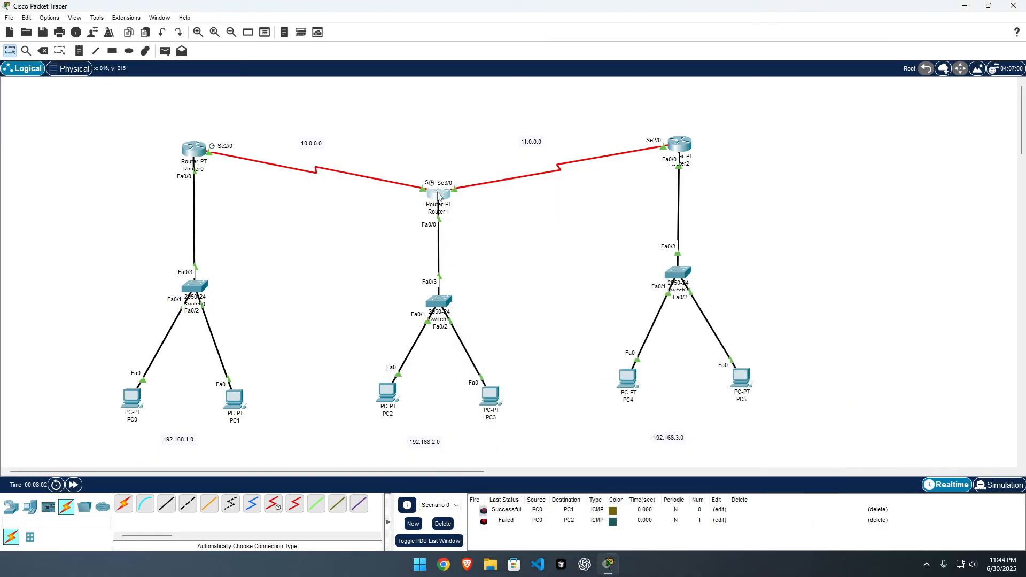
# - Add the network 192.168.2.0 to Router1's RIP routing
pyautogui.click(438, 196)
pyautogui.click(405, 212)
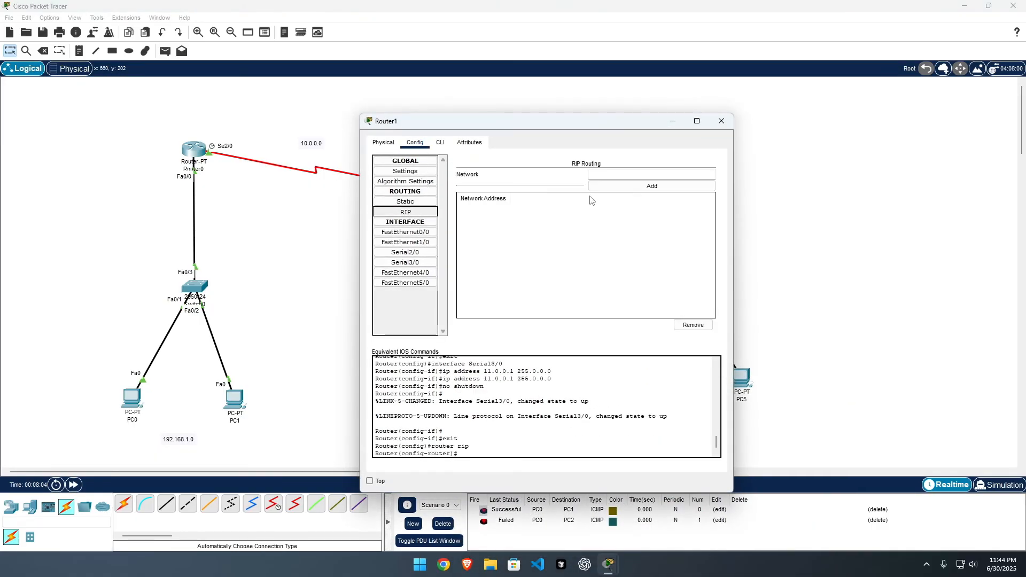
pyautogui.click(644, 174)
pyautogui.moveTo(590, 124); pyautogui.dragTo(827, 287)
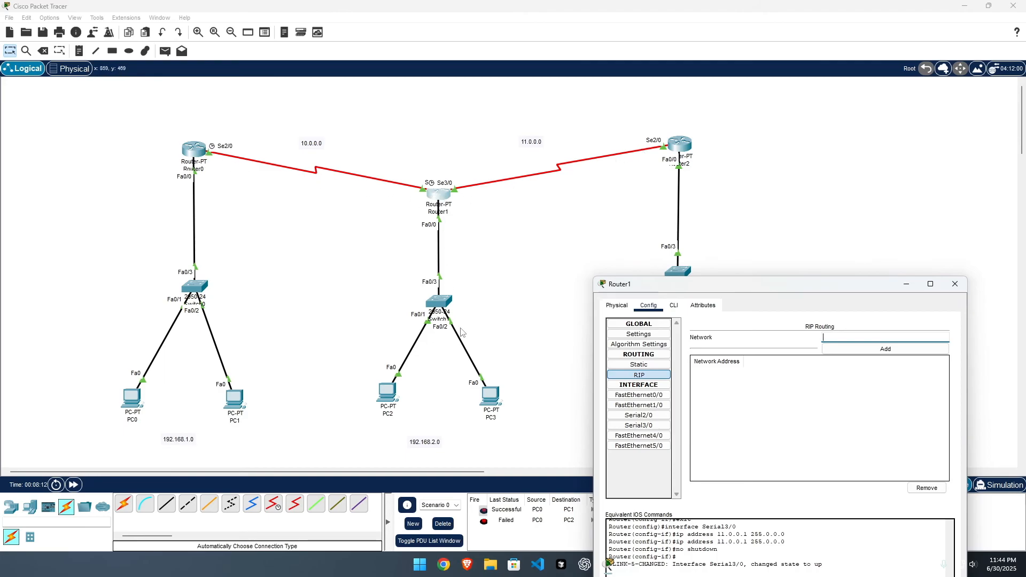
pyautogui.click(845, 335)
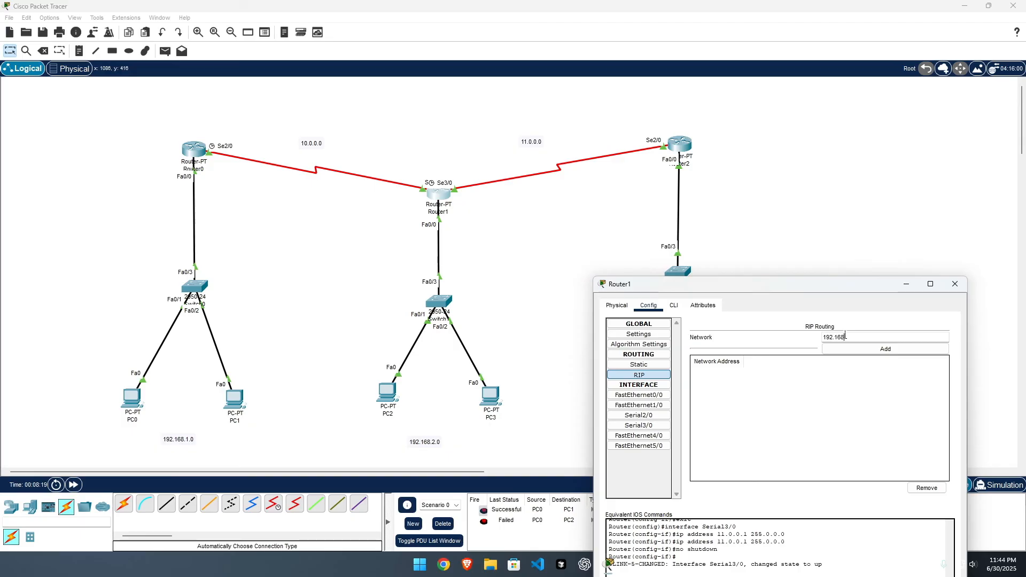
pyautogui.write('192.168.2.0')
pyautogui.press('Return')
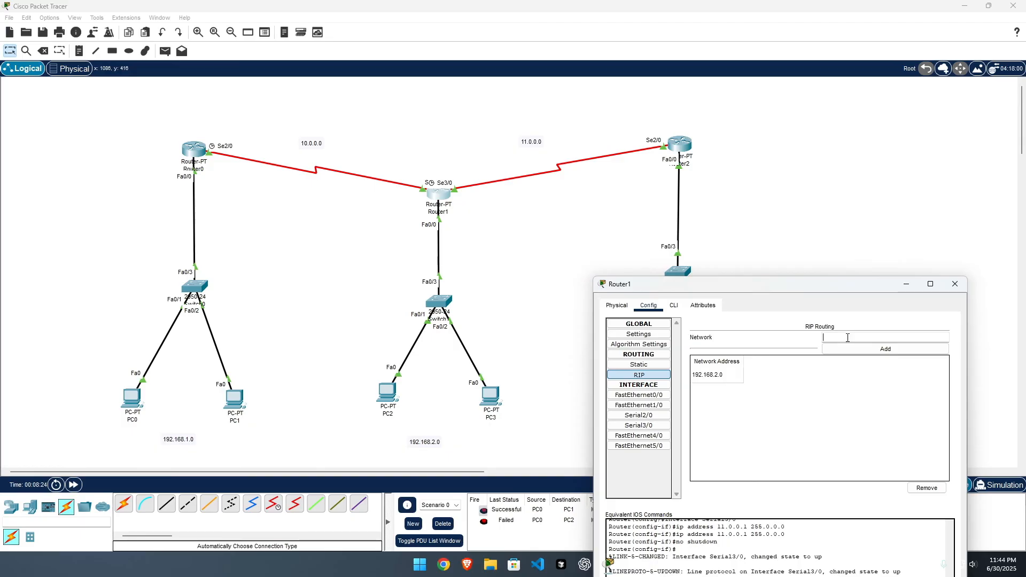
# - Add the networks 10.0.0.0 and 11.0.0.0 to Router1's RIP routing and close the router's configuration
pyautogui.write('10.0.0.0')
pyautogui.press('Return')
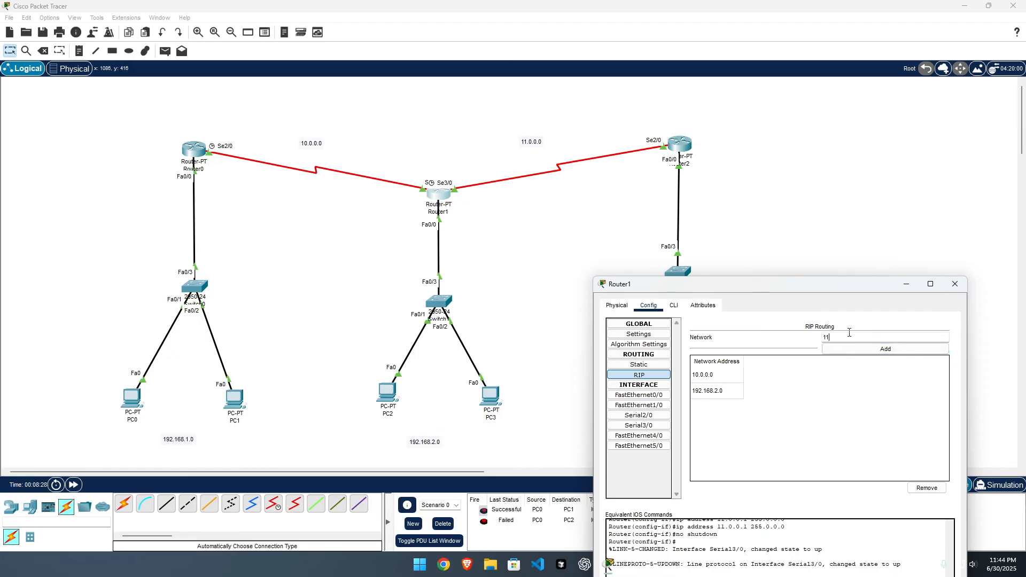
pyautogui.write('11.0.0.0')
pyautogui.click(885, 349)
pyautogui.click(955, 284)
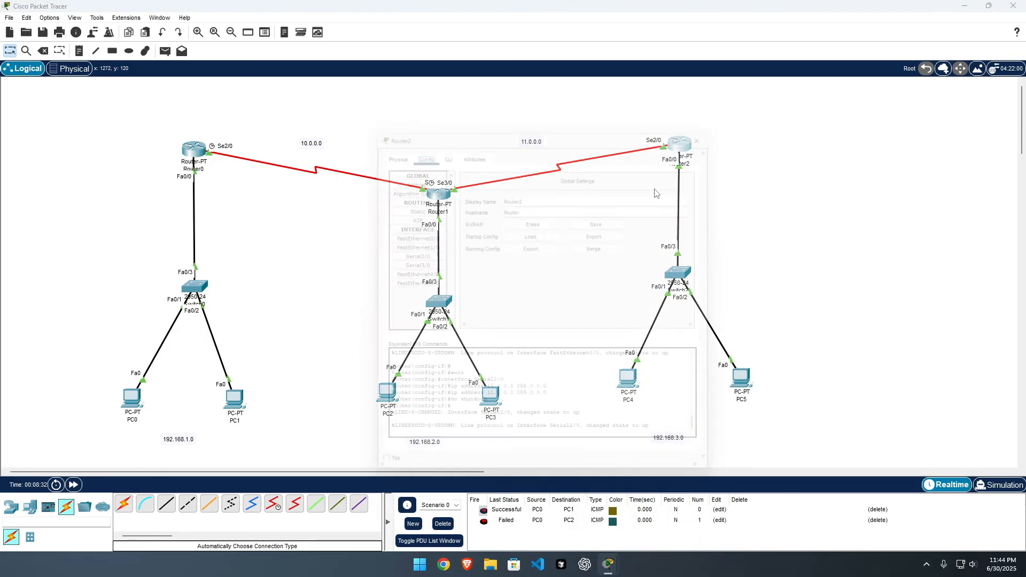
# - Add the network 192.168.3.0 to Router2's RIP routing
pyautogui.doubleClick(679, 144)
pyautogui.click(405, 212)
pyautogui.click(636, 173)
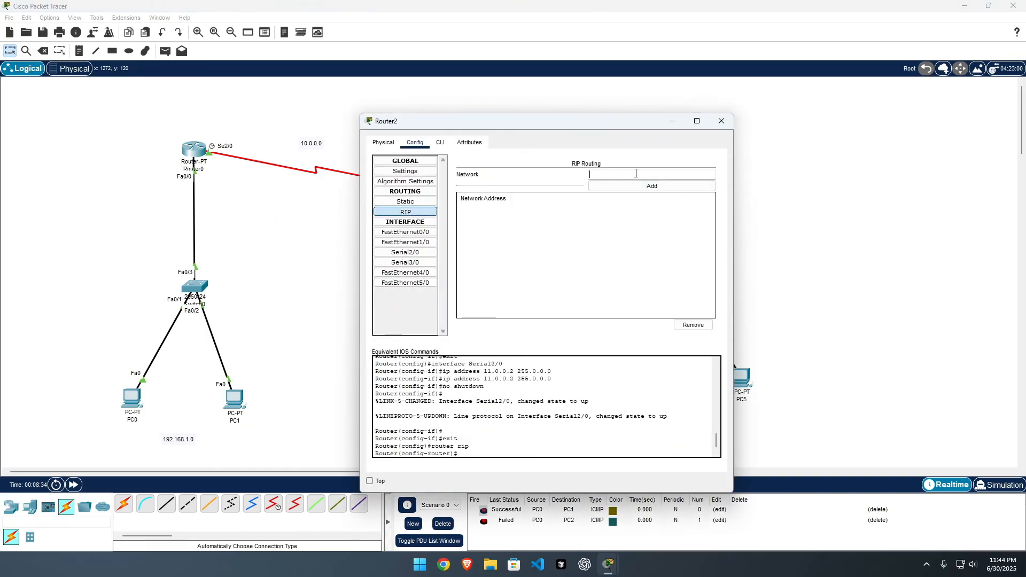
pyautogui.moveTo(632, 121); pyautogui.dragTo(382, 140)
pyautogui.click(349, 195)
pyautogui.write('192.168.3.0')
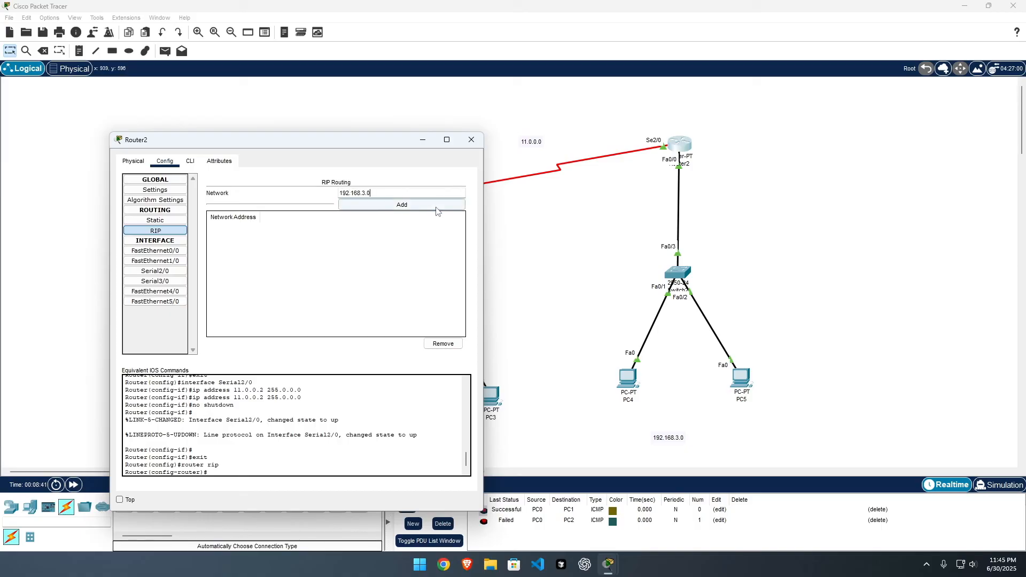
pyautogui.click(396, 205)
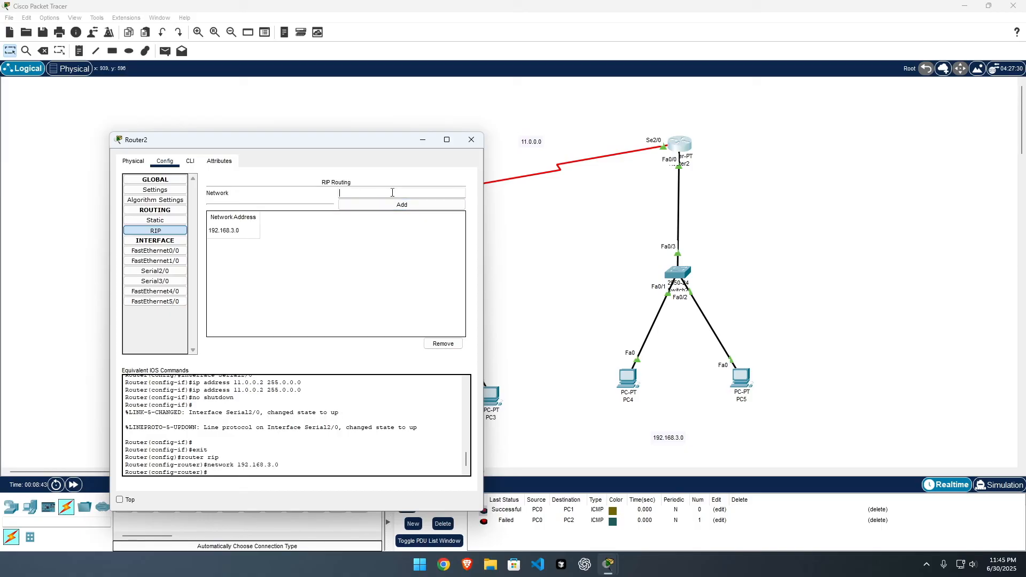
# - Add the network 11.0.0.0 to Router2's RIP routing and close the router's configuration
pyautogui.click(393, 193)
pyautogui.write('11.0.0.0')
pyautogui.click(428, 205)
pyautogui.click(469, 142)
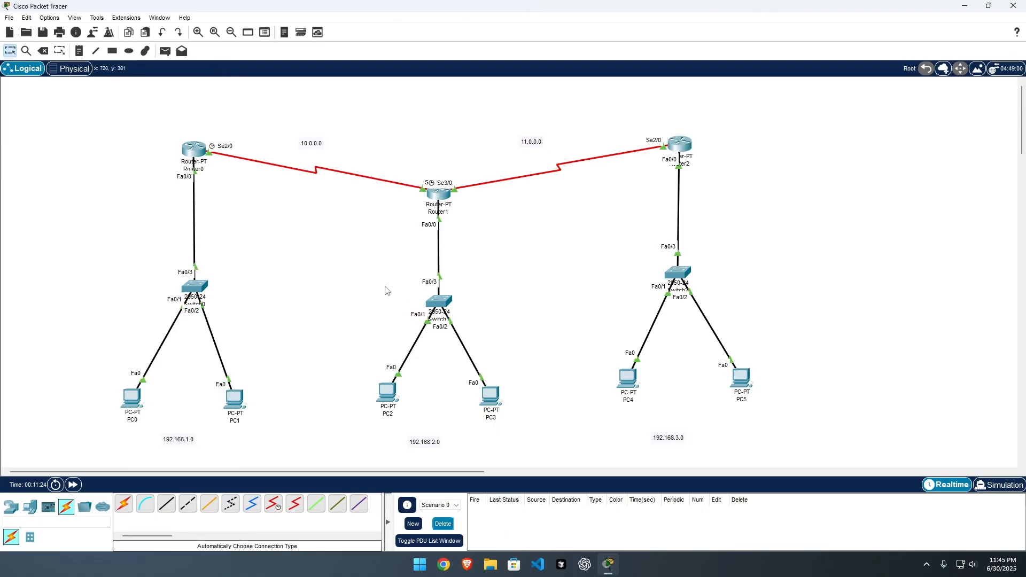
# - Test connectivity between the LANs by sending a simple PDU from PC0 to PC3 and another from PC1 to PC4
pyautogui.click(165, 51)
pyautogui.click(132, 398)
pyautogui.click(491, 395)
pyautogui.click(165, 50)
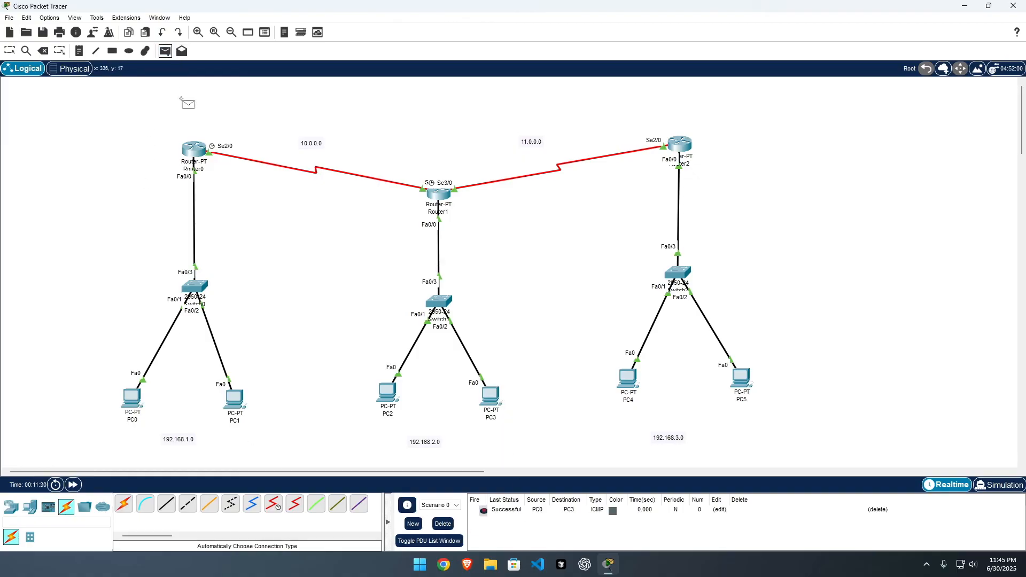
pyautogui.click(234, 399)
pyautogui.click(628, 379)
# - Send a simple PDU from PC5 to PC0 and another from Router0 to Router2
pyautogui.click(165, 50)
pyautogui.click(741, 378)
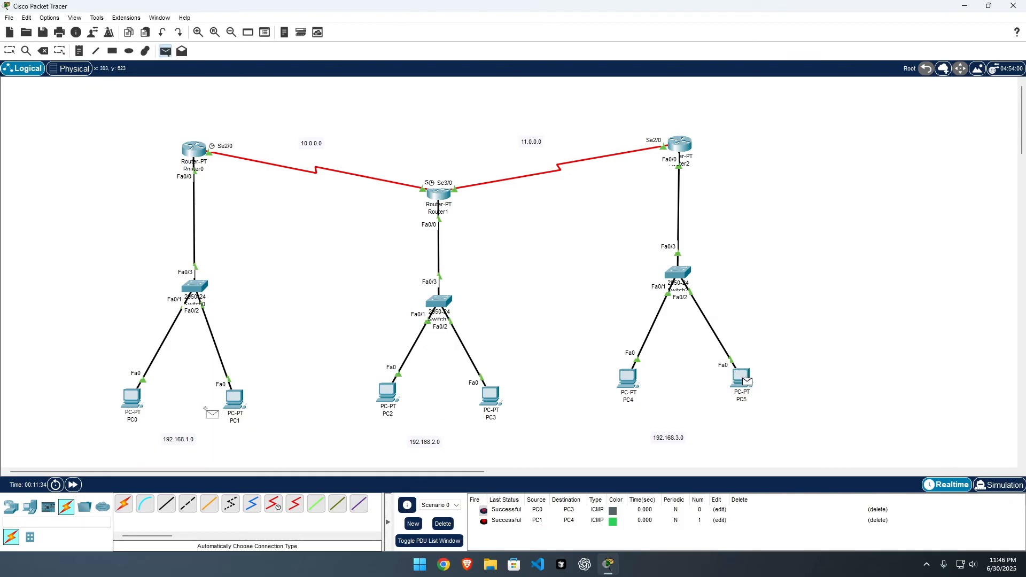
pyautogui.click(132, 398)
pyautogui.click(165, 51)
pyautogui.click(197, 150)
pyautogui.click(679, 143)
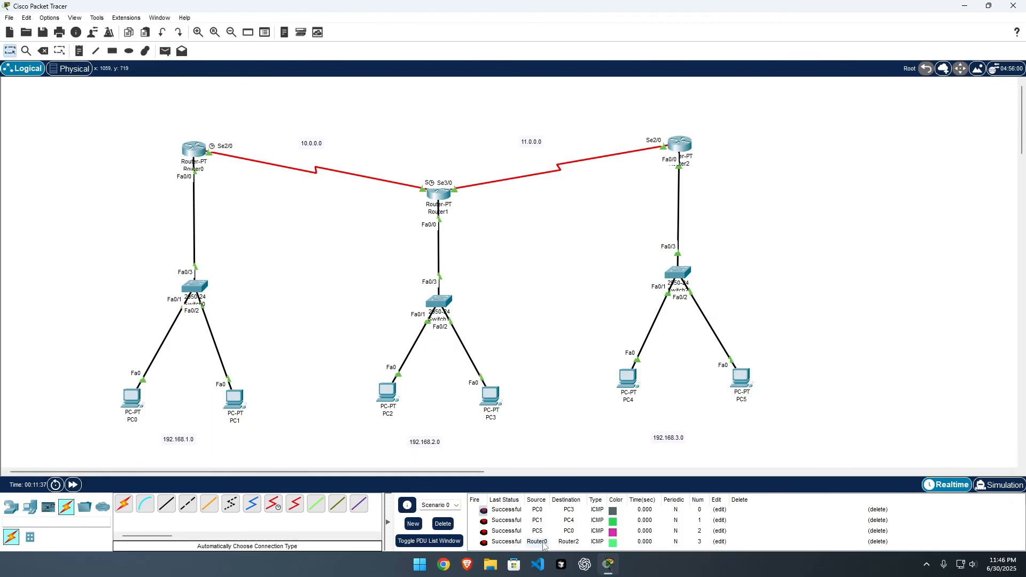
# - Delete the current scenario's PDUs and send a new simple PDU from PC1 to PC2
pyautogui.click(443, 524)
pyautogui.click(165, 51)
pyautogui.click(234, 398)
pyautogui.click(386, 392)
# - Send simple PDUs from PC3 to PC5 and from PC3 to PC0 to test the remaining routes
pyautogui.click(165, 51)
pyautogui.click(490, 396)
pyautogui.click(741, 379)
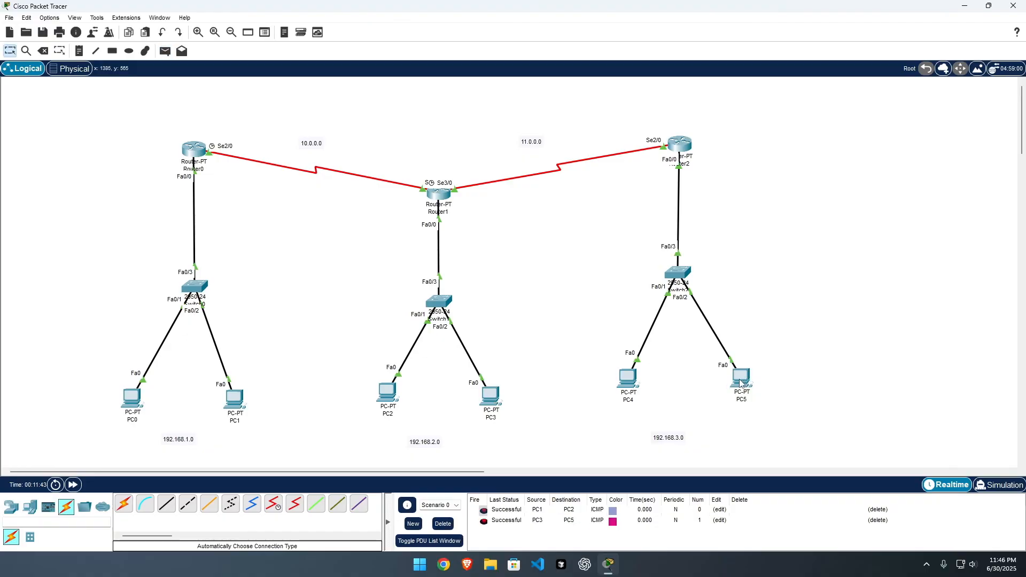
pyautogui.click(165, 51)
pyautogui.click(490, 395)
pyautogui.click(132, 397)
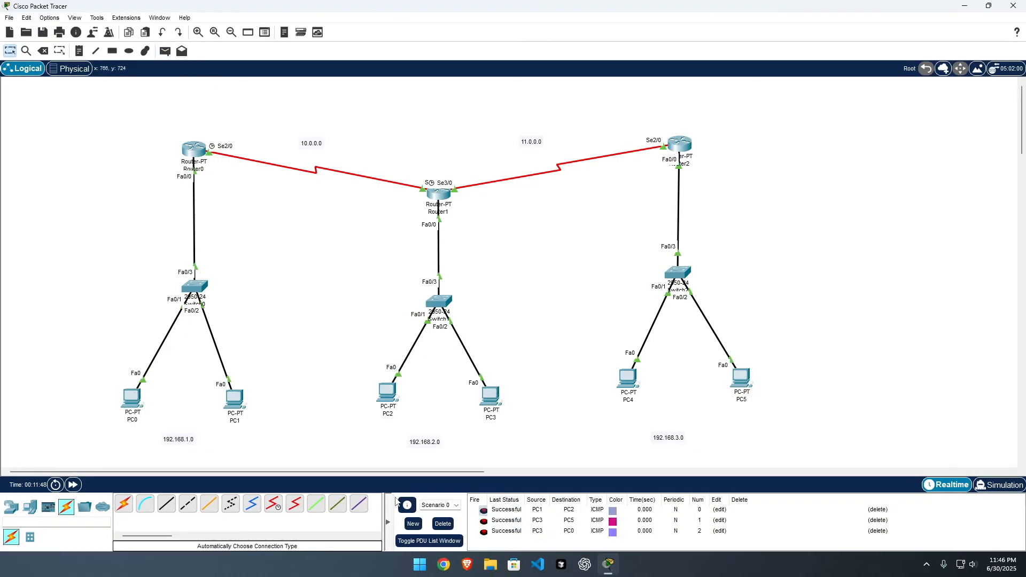